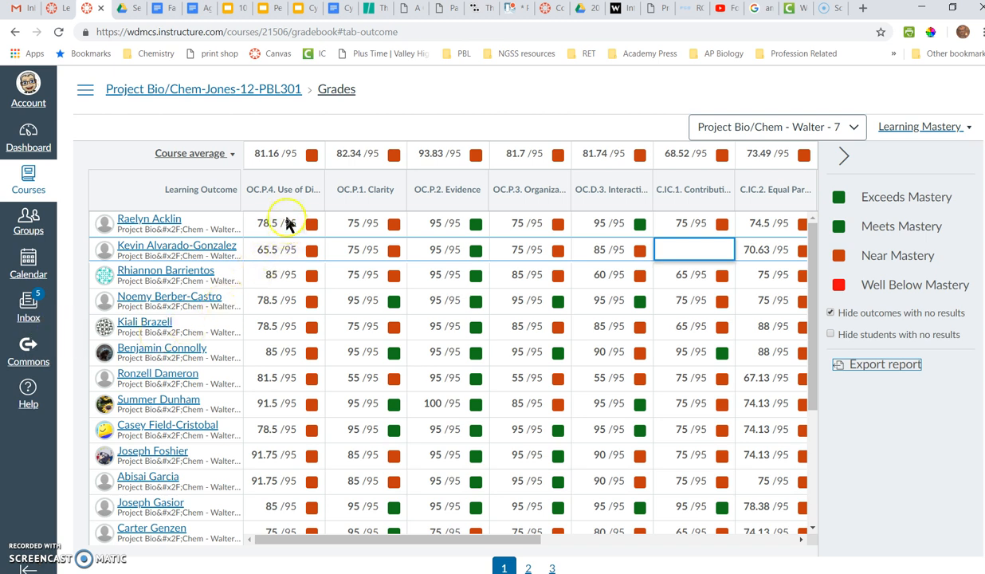
Step: Export the Learning Mastery outcomes report from the course gradebook
mouse_move(280, 203)
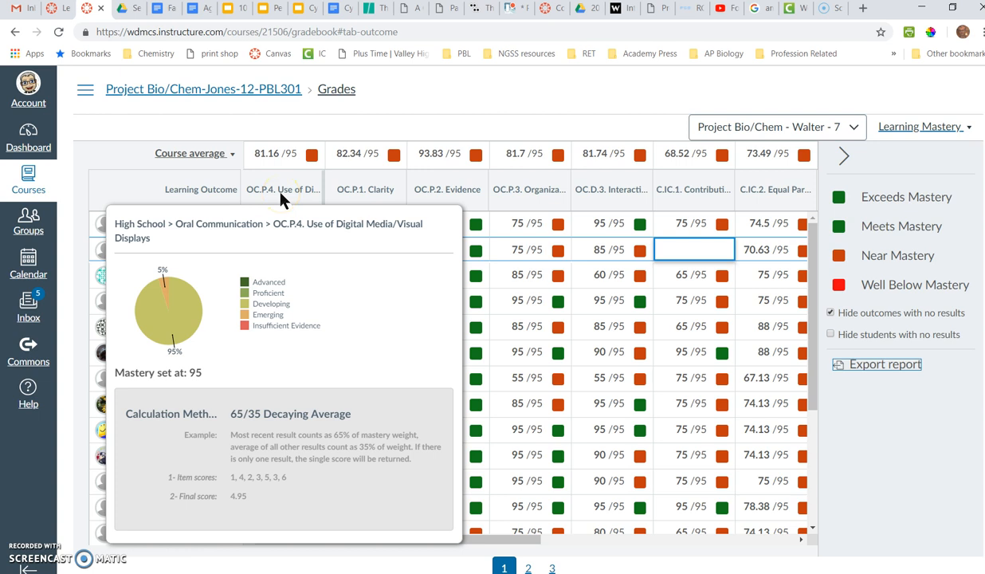
mouse_move(449, 199)
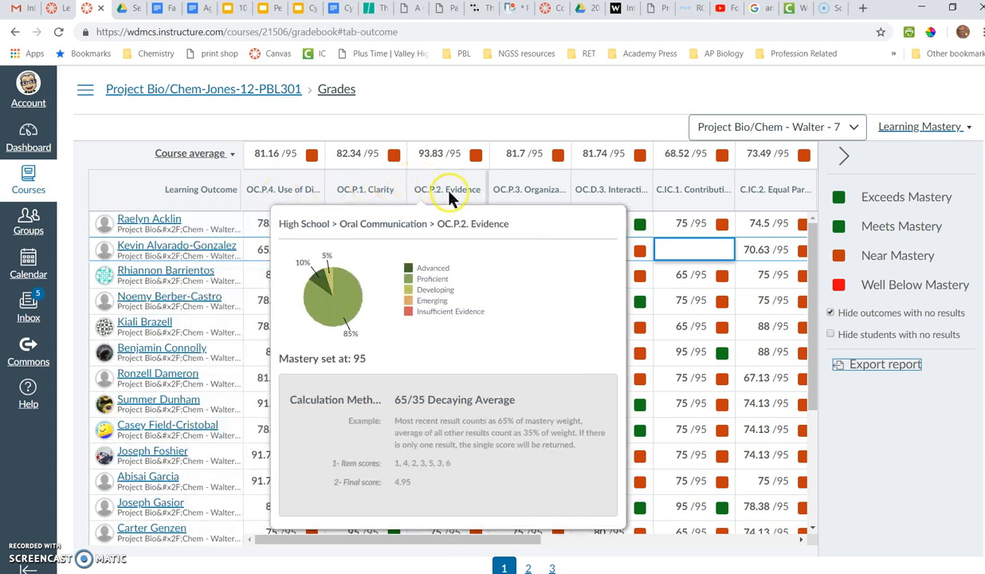
mouse_move(501, 194)
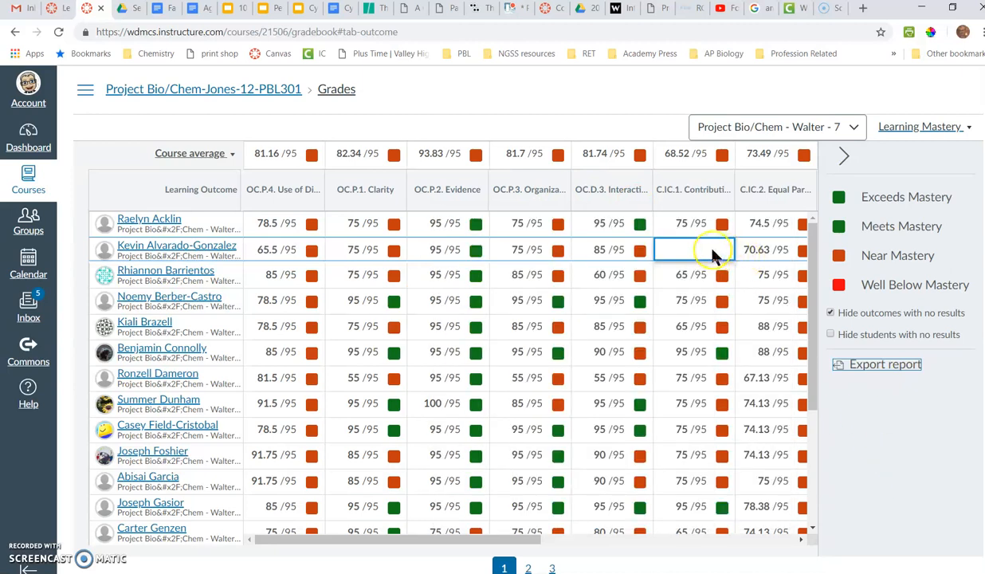
left_click(692, 250)
left_click(869, 375)
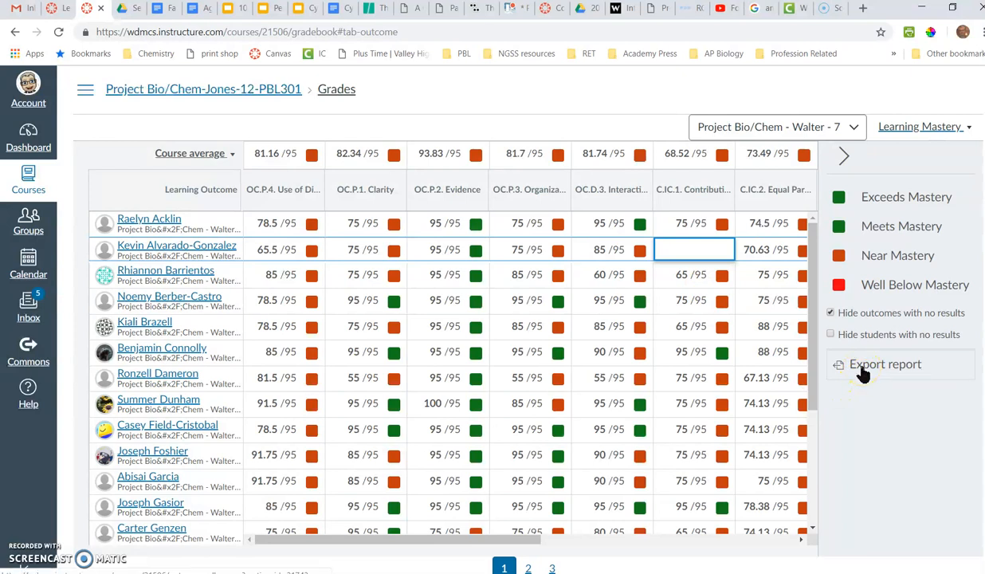
left_click(863, 373)
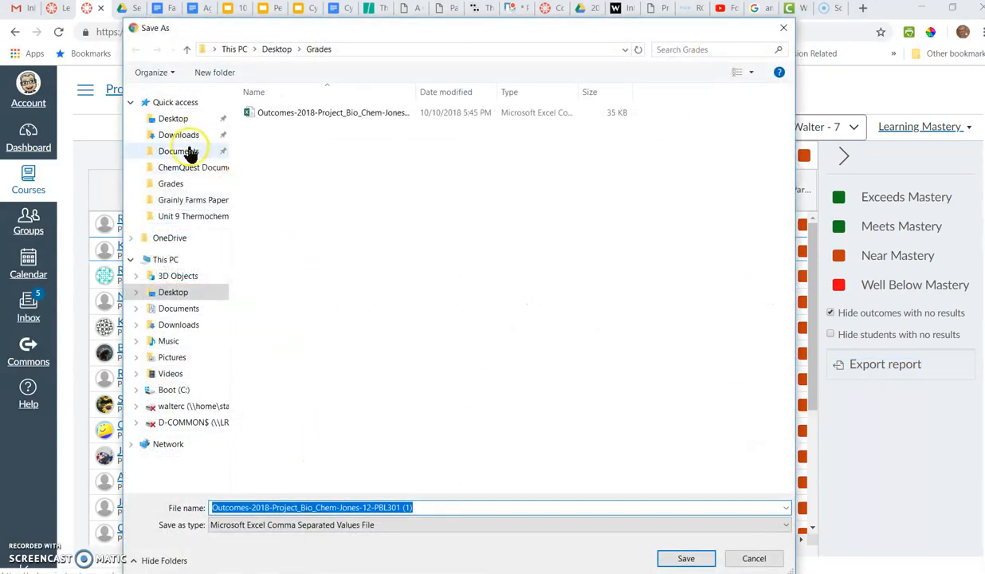
Step: Save the exported report as a CSV in the Desktop Grades folder and open the downloaded file
left_click(179, 120)
double_click(255, 114)
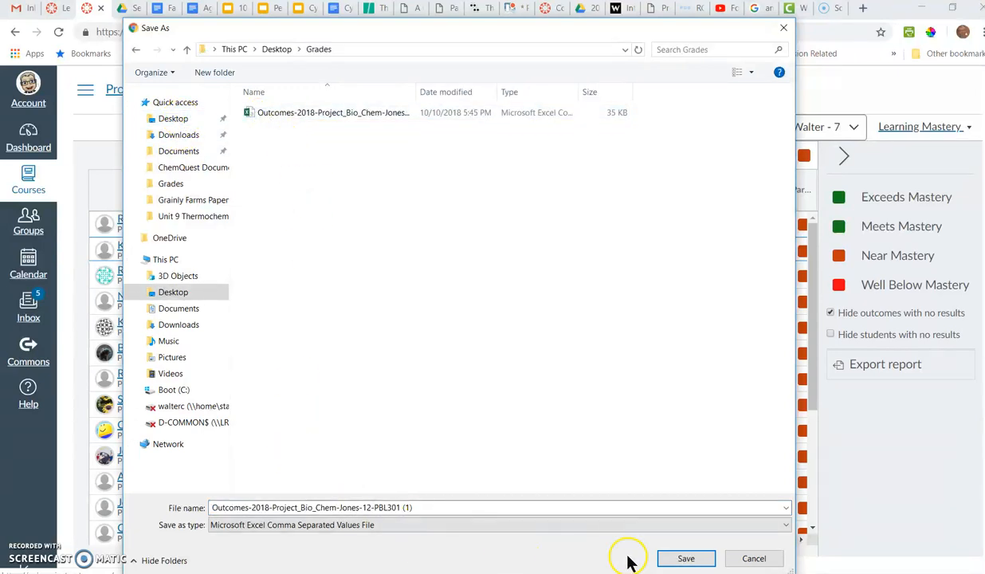
left_click(685, 560)
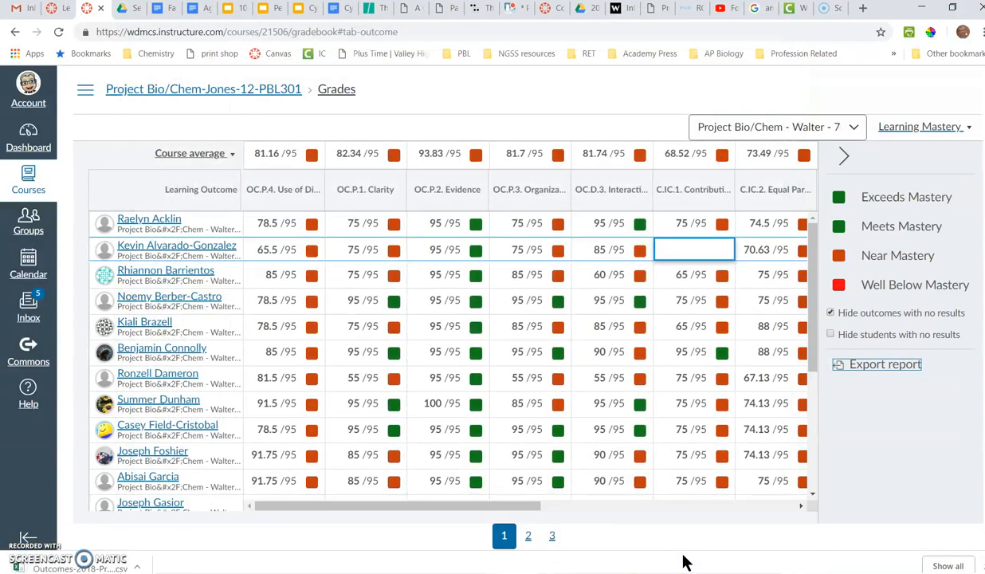
left_click(114, 564)
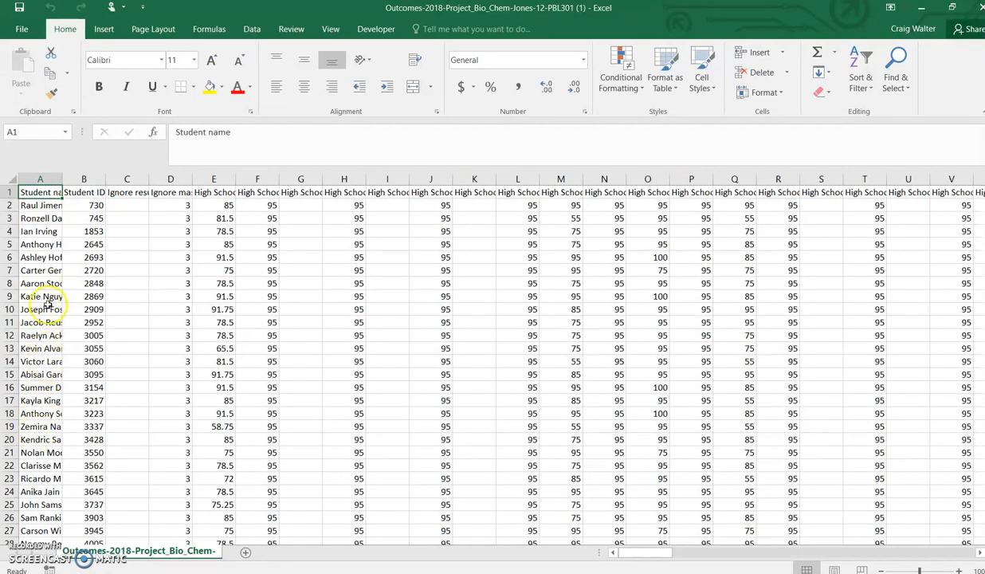
Step: Insert two empty columns right after the Student name column
left_click(84, 182)
left_click_drag(84, 184, 126, 180)
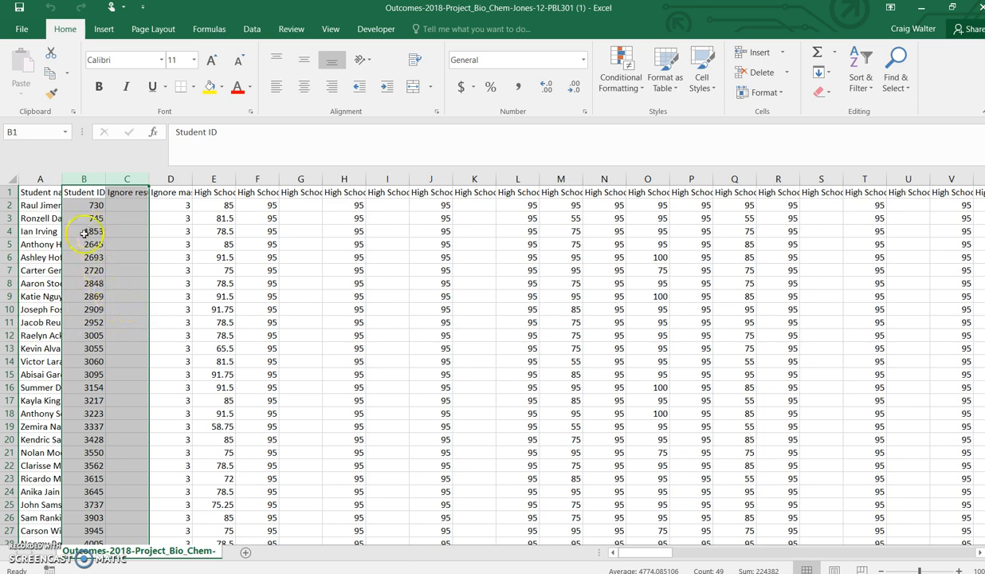
right_click(124, 179)
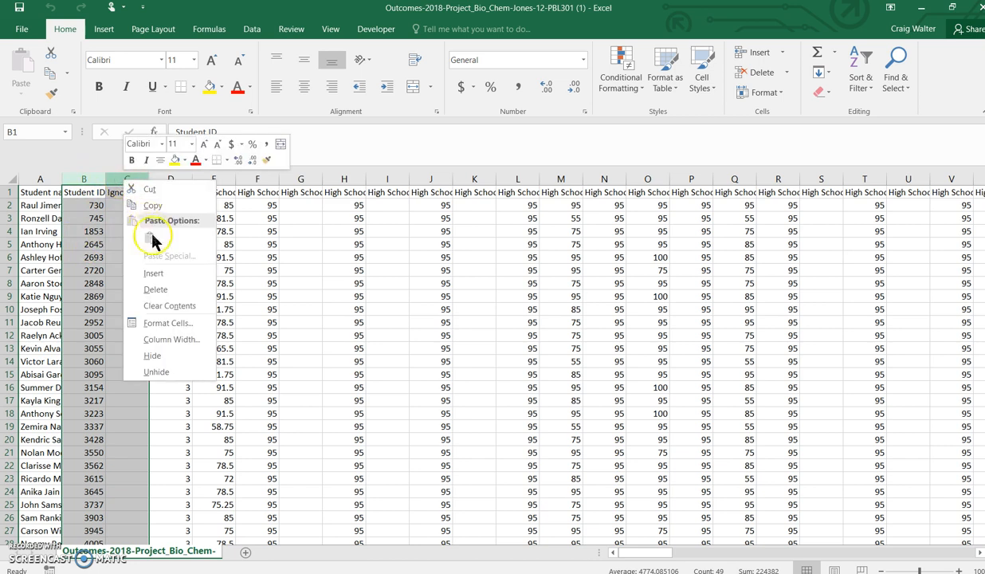
left_click(153, 273)
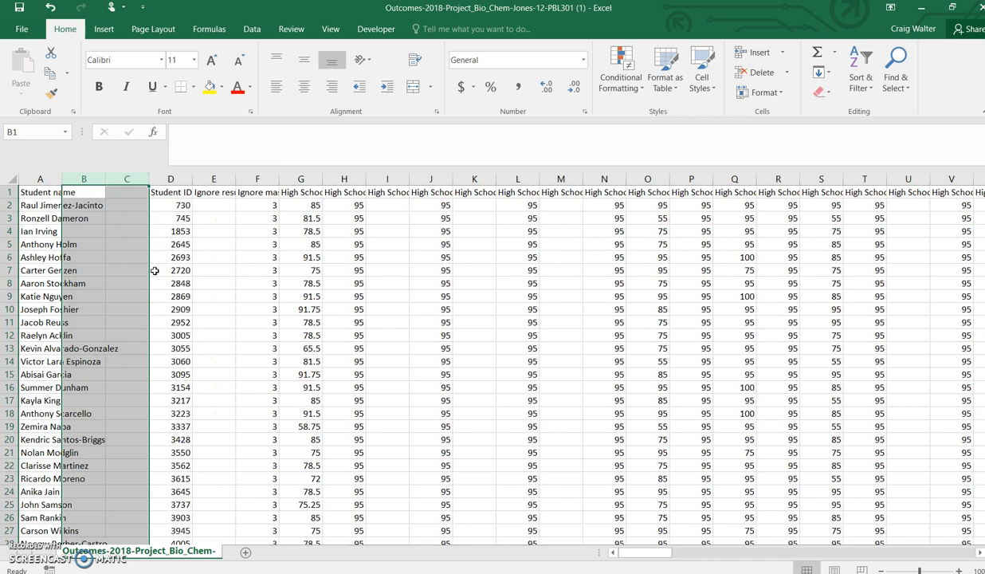
Step: Split the Student name column into separate name columns with Text to Columns, delimited by Space instead of Tab
left_click(44, 178)
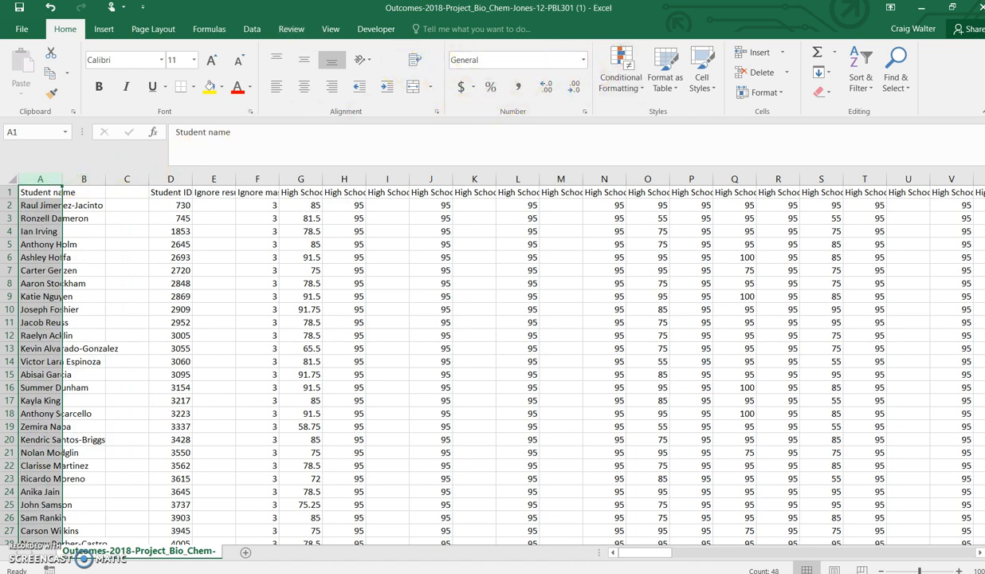
left_click(250, 32)
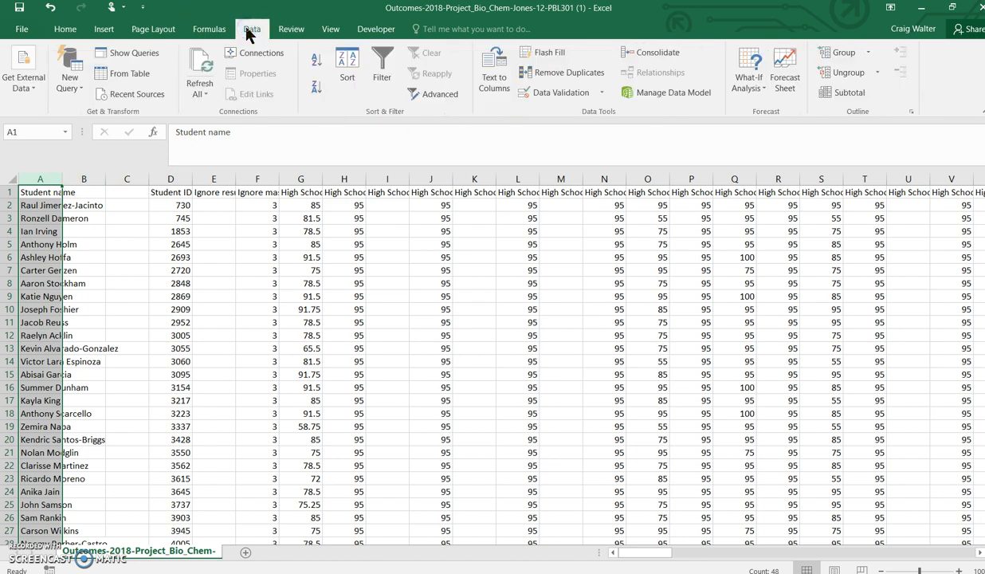
left_click(497, 78)
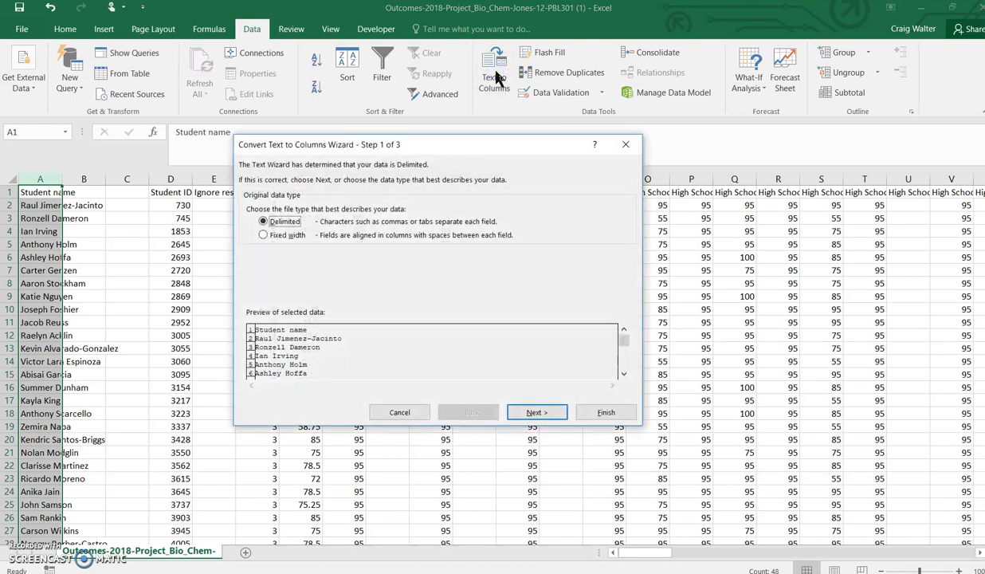
left_click(264, 225)
left_click(534, 415)
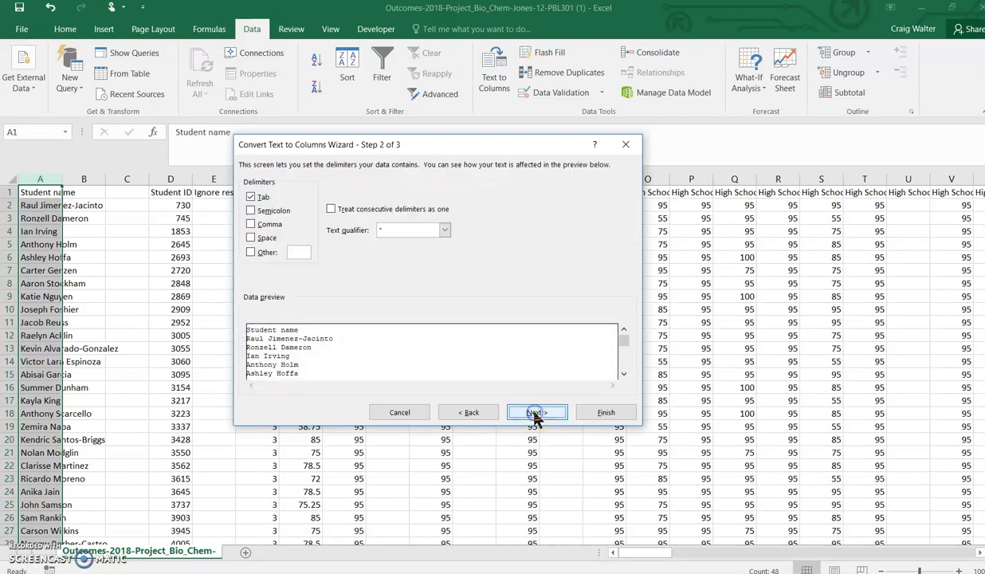
left_click(252, 199)
left_click(251, 197)
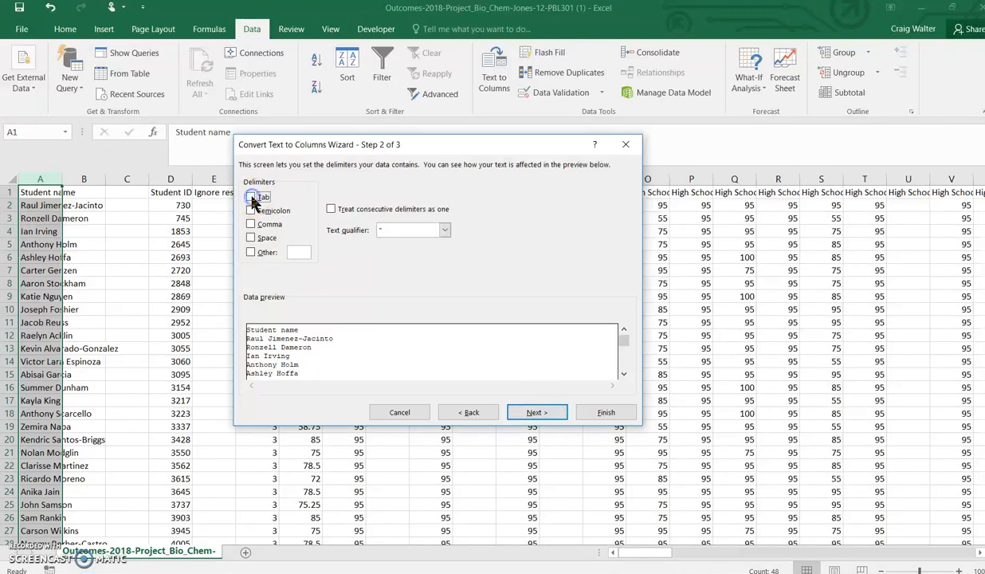
left_click(251, 238)
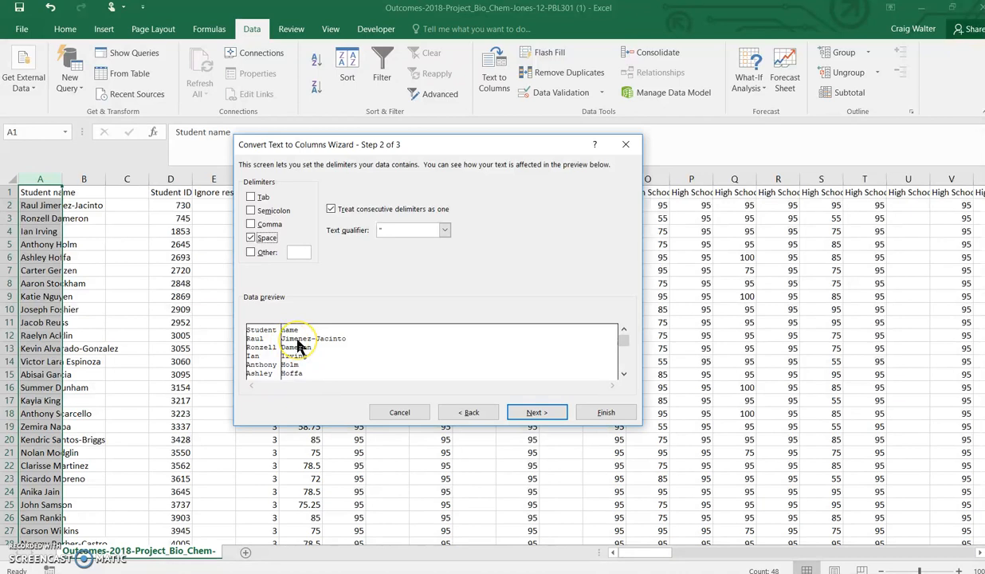
left_click_drag(623, 338, 621, 378)
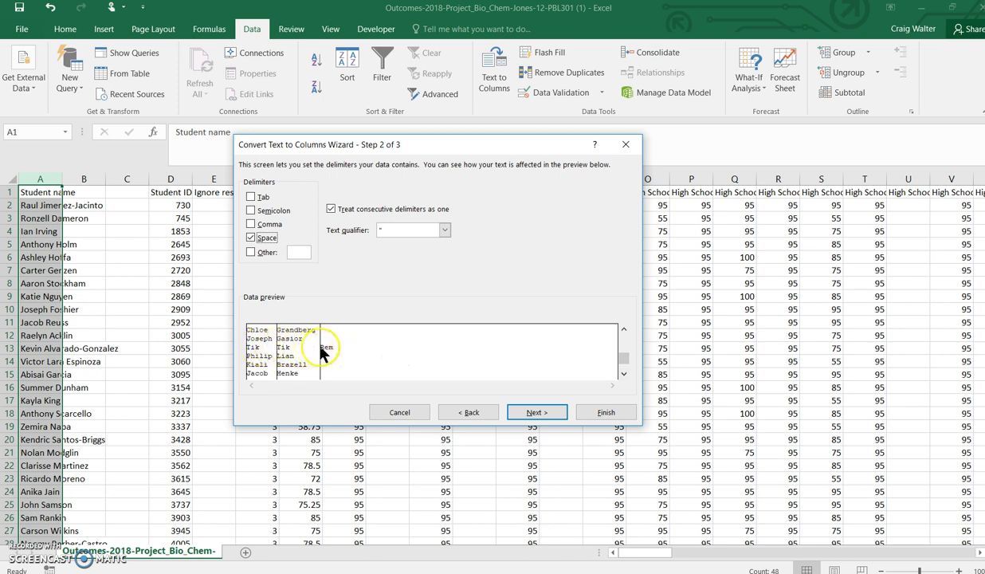
left_click(593, 413)
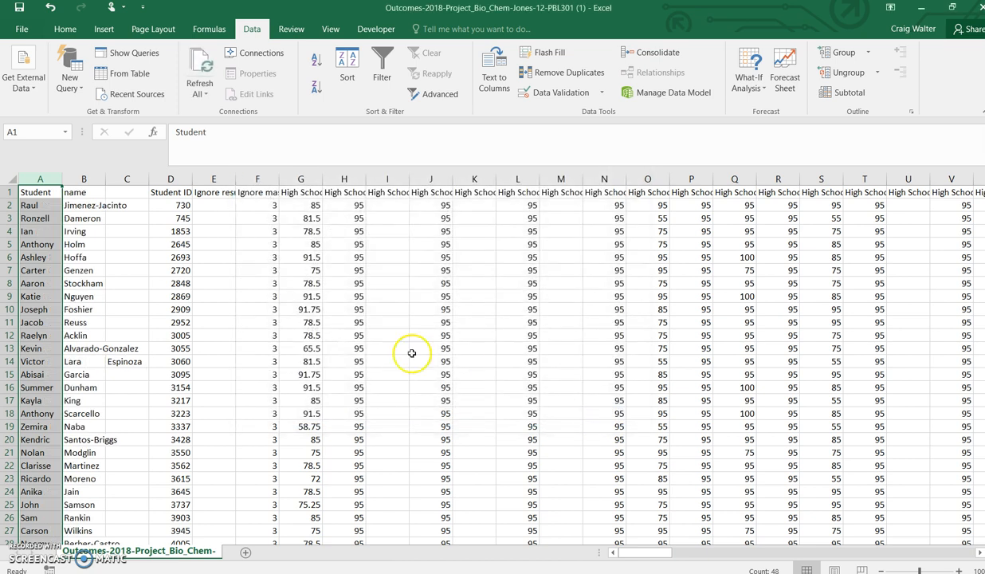
Step: Move the third name part in row 31 into that student's last-name cell
left_click(130, 365)
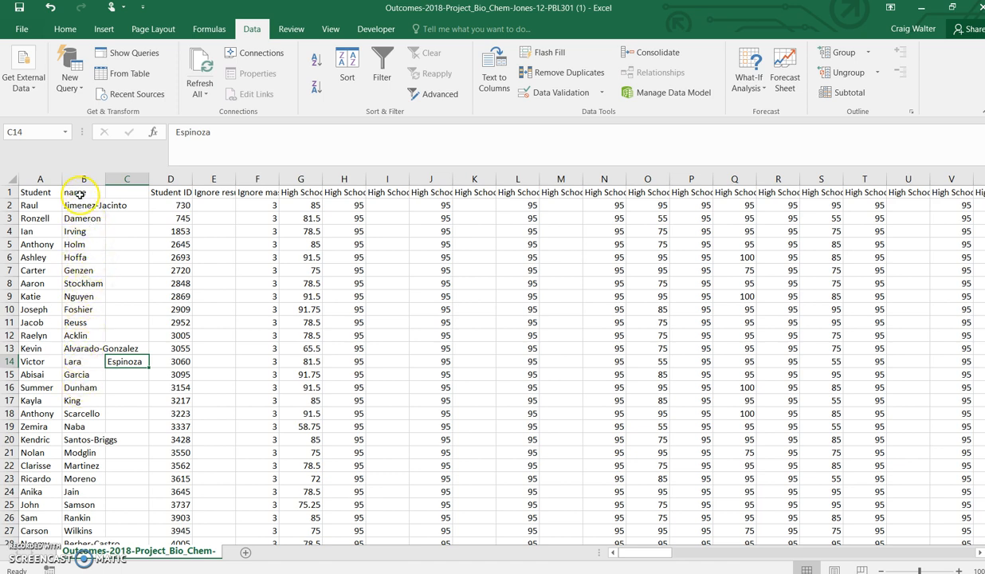
scroll(80, 343, "down", 3)
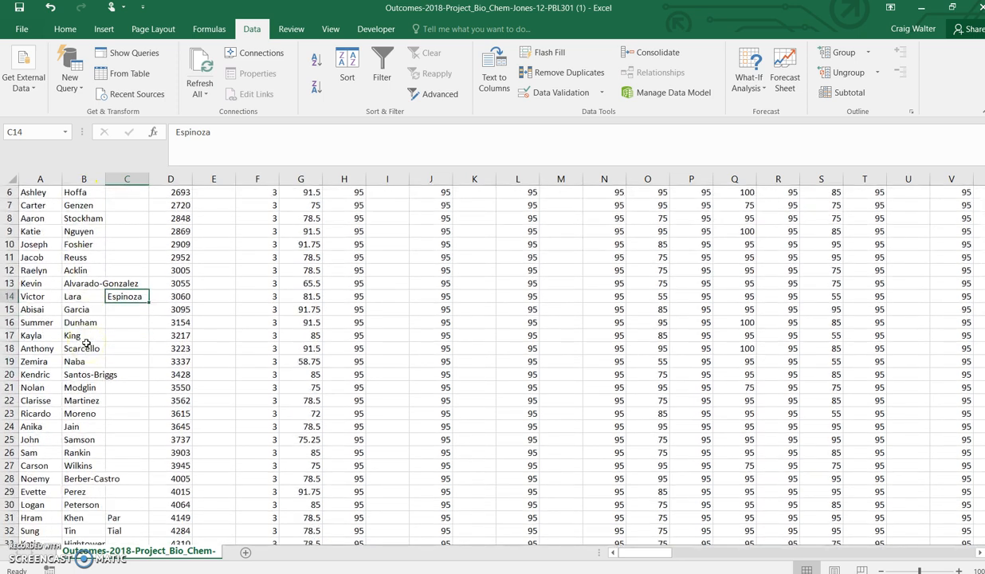
left_click(118, 440)
key("ctrl+c")
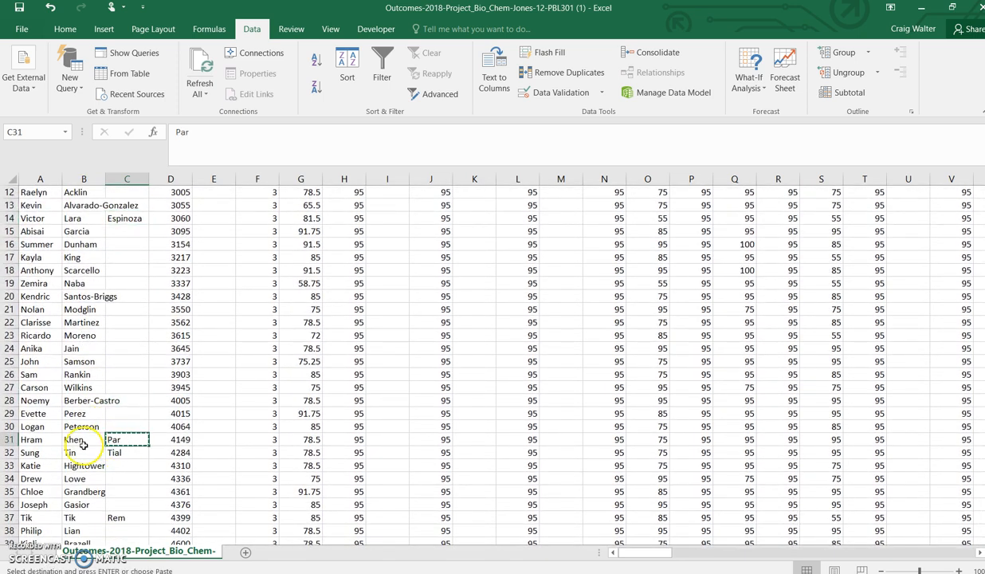
left_click(83, 439)
key("Return")
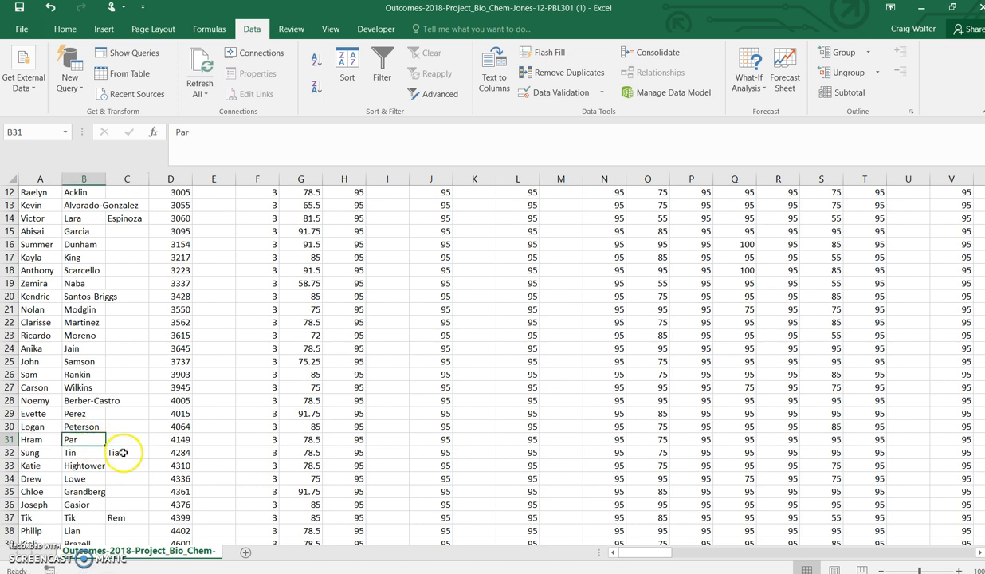
Step: Move the third name part in row 32 into that student's last-name cell
left_click(125, 452)
key("ctrl+x")
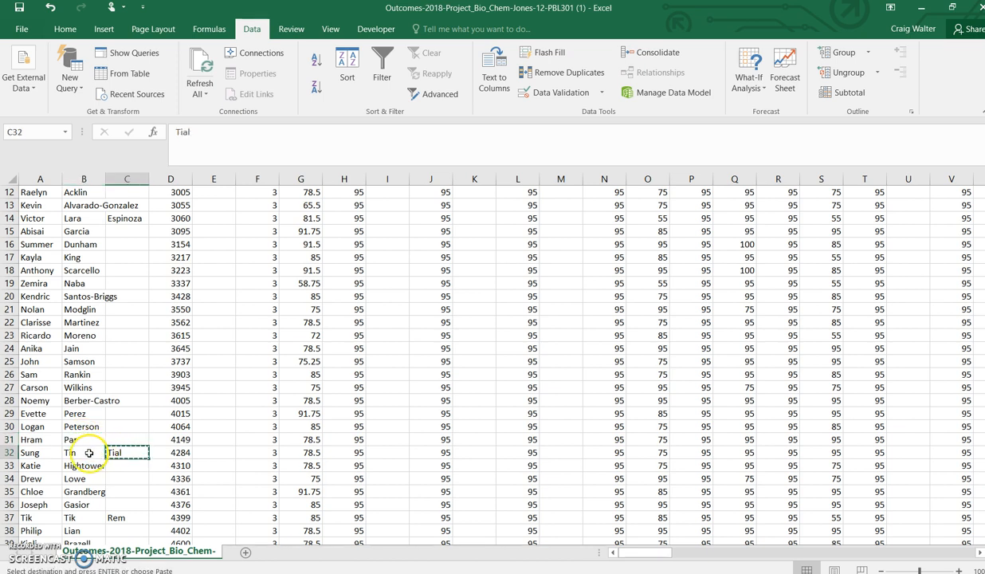
left_click(89, 453)
key("Return")
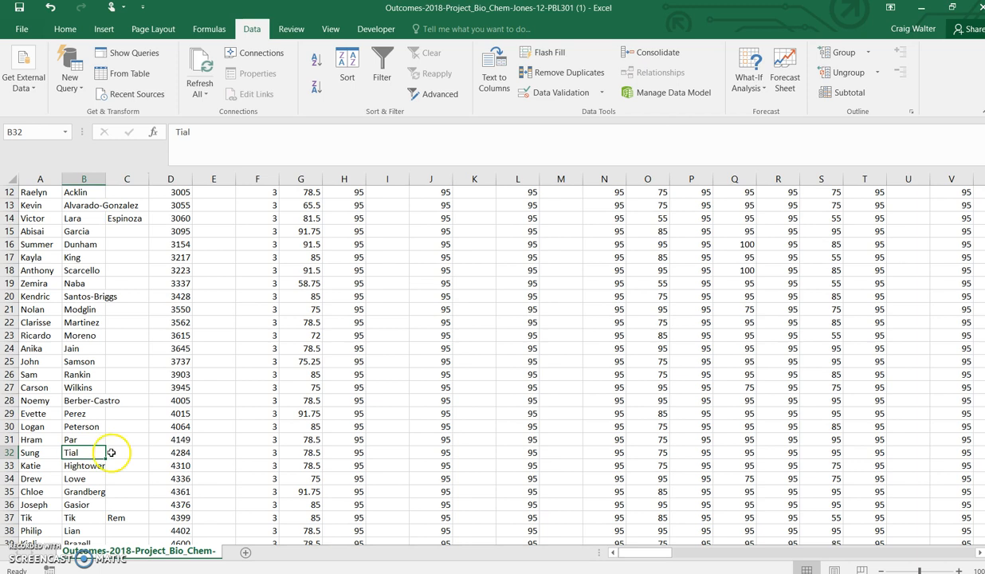
Step: Move the third name part in row 37 into that student's last-name cell
left_click(122, 518)
key("ctrl+x")
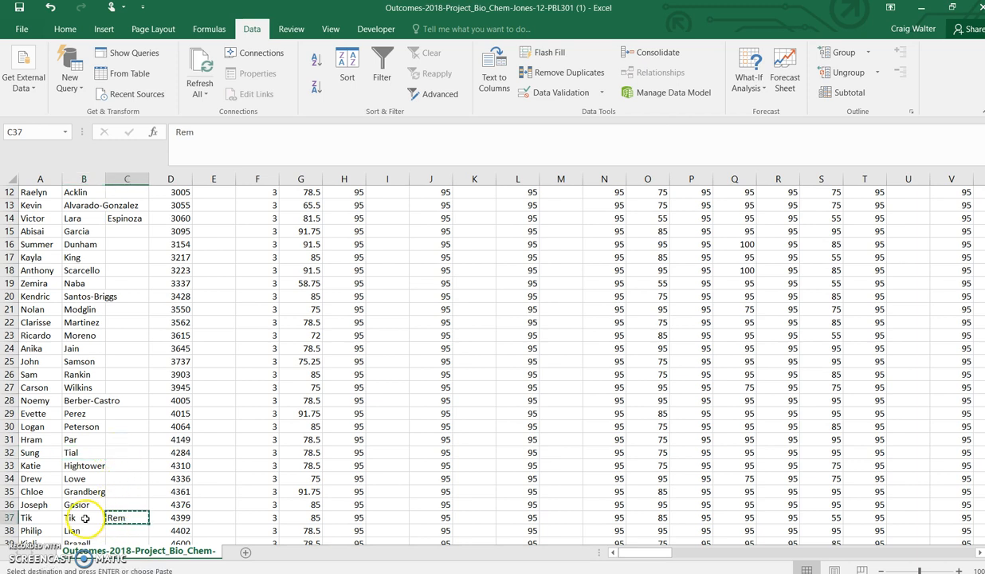
left_click(85, 518)
key("Return")
Step: Edit the hyphenated last name in row 43 to keep only the part after the hyphen
scroll(102, 506, "down", 3)
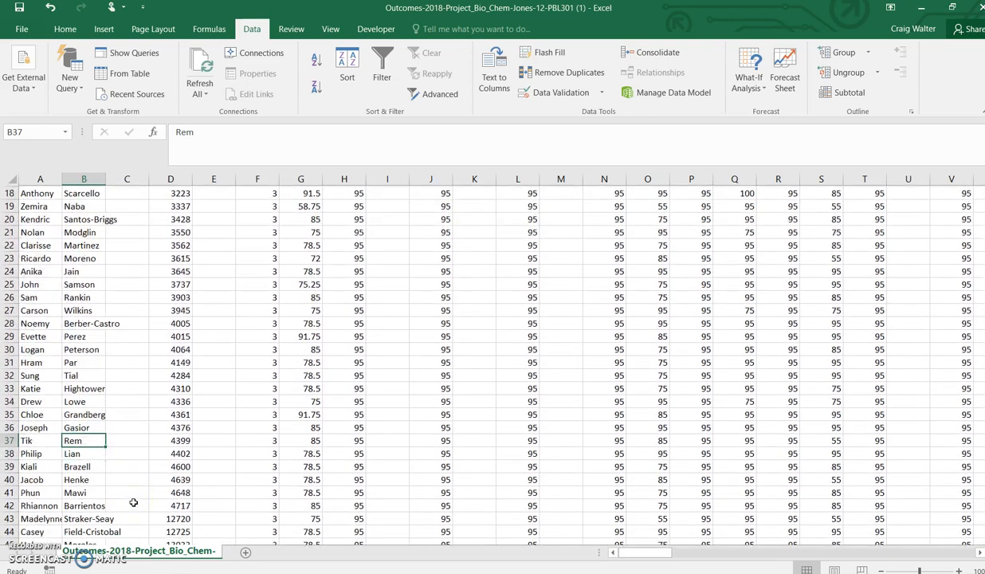
scroll(133, 502, "down", 2)
scroll(140, 468, "up", 1)
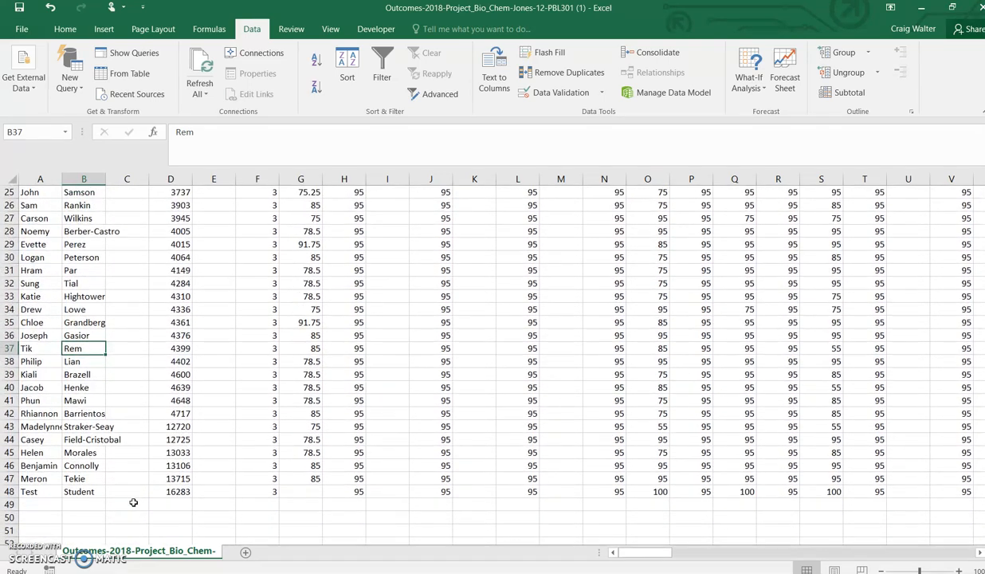
scroll(140, 469, "up", 1)
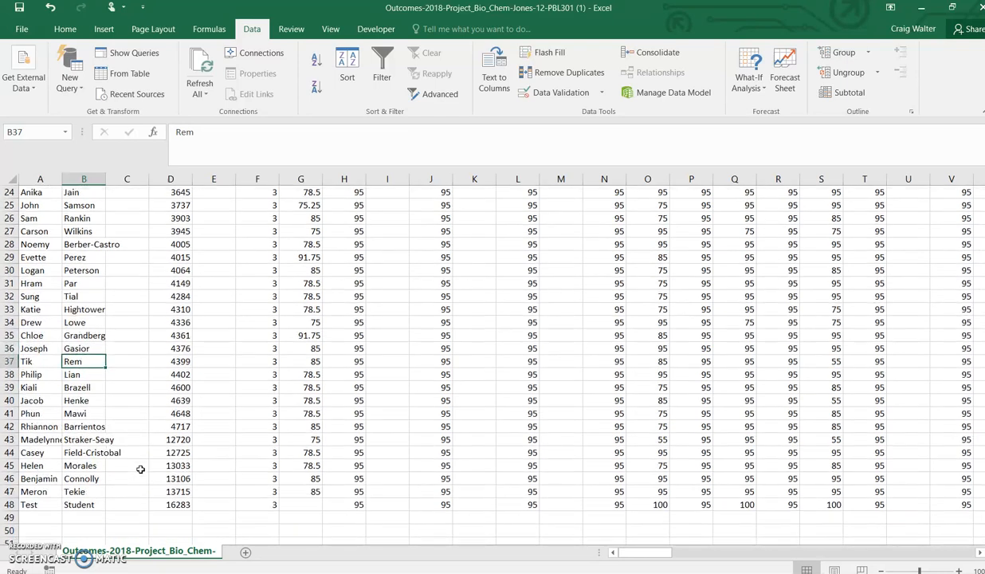
left_click(82, 440)
double_click(86, 440)
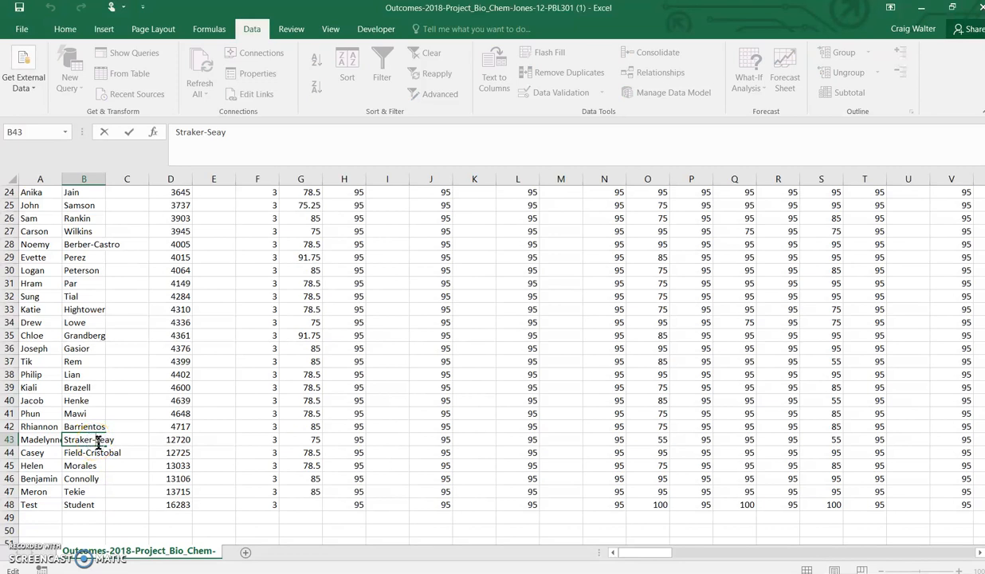
key("BackSpace")
key("BackSpace")
key("BackSpace")
key("BackSpace")
key("BackSpace")
key("BackSpace")
key("BackSpace")
key("BackSpace")
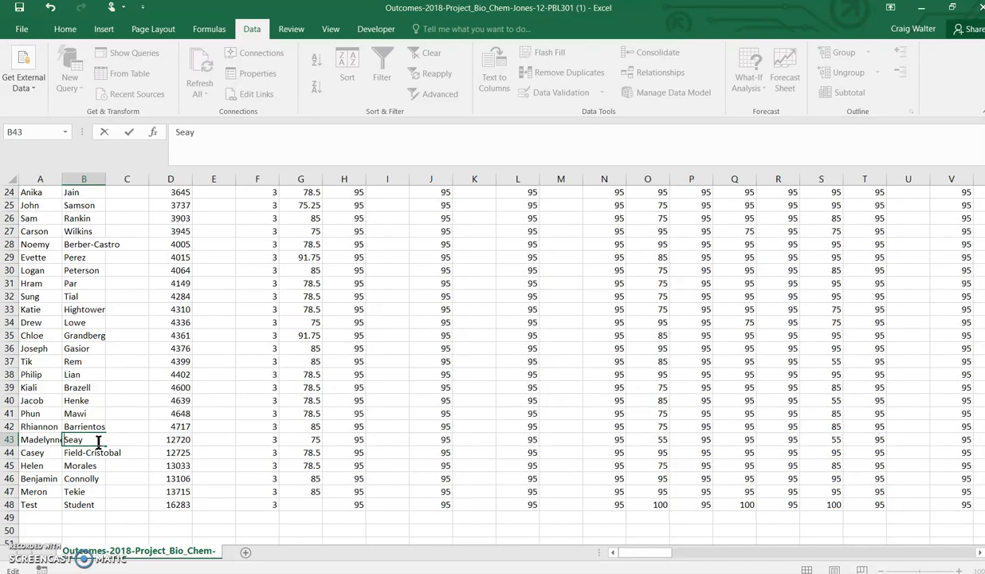
double_click(100, 440)
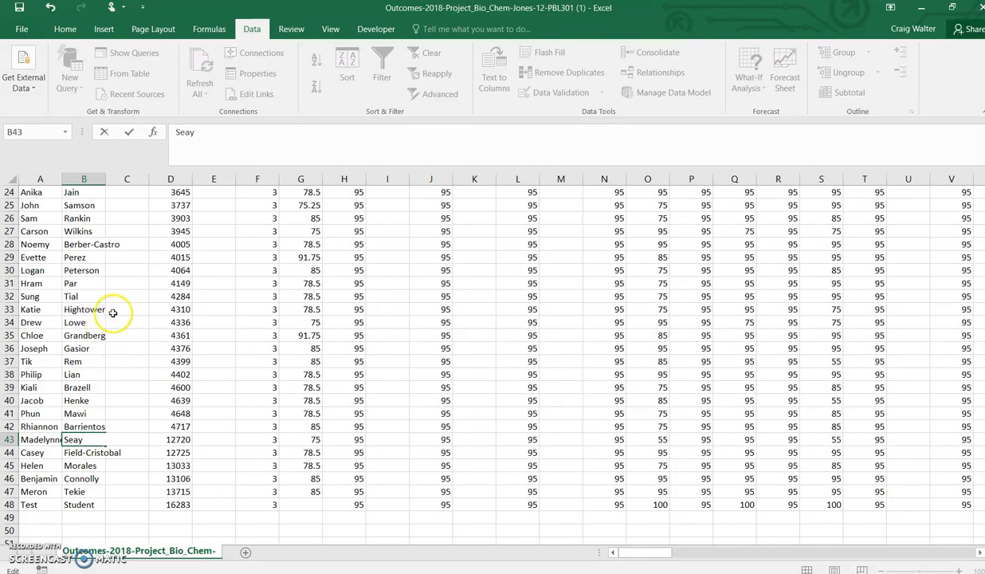
scroll(93, 376, "up", 2)
scroll(93, 376, "down", 2)
scroll(94, 377, "up", 6)
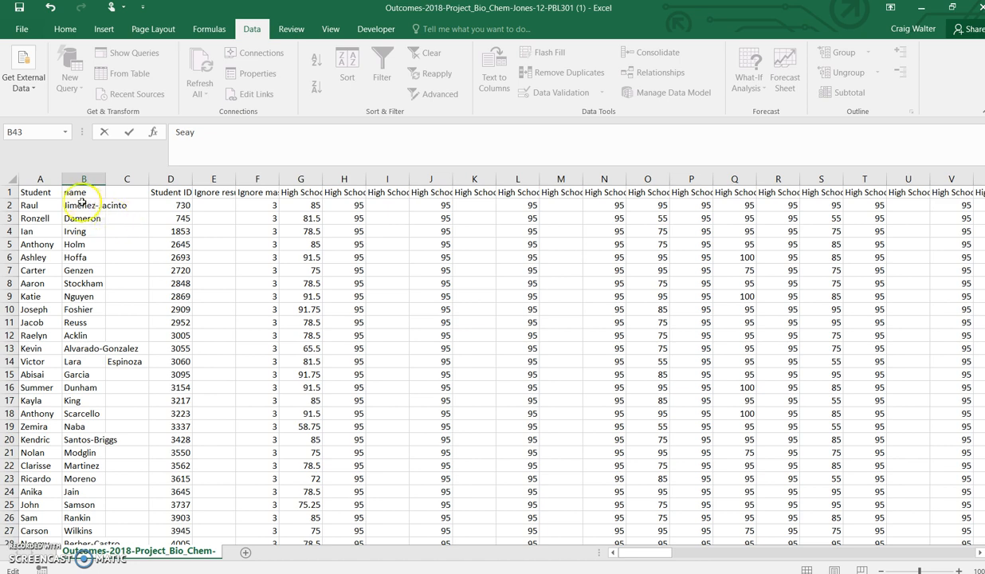
left_click(12, 181)
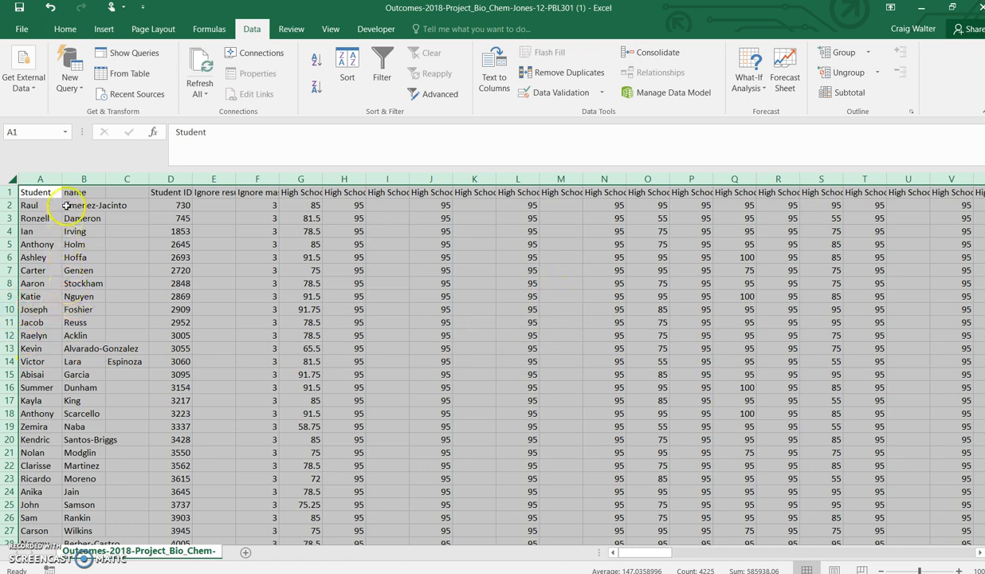
left_click(24, 193)
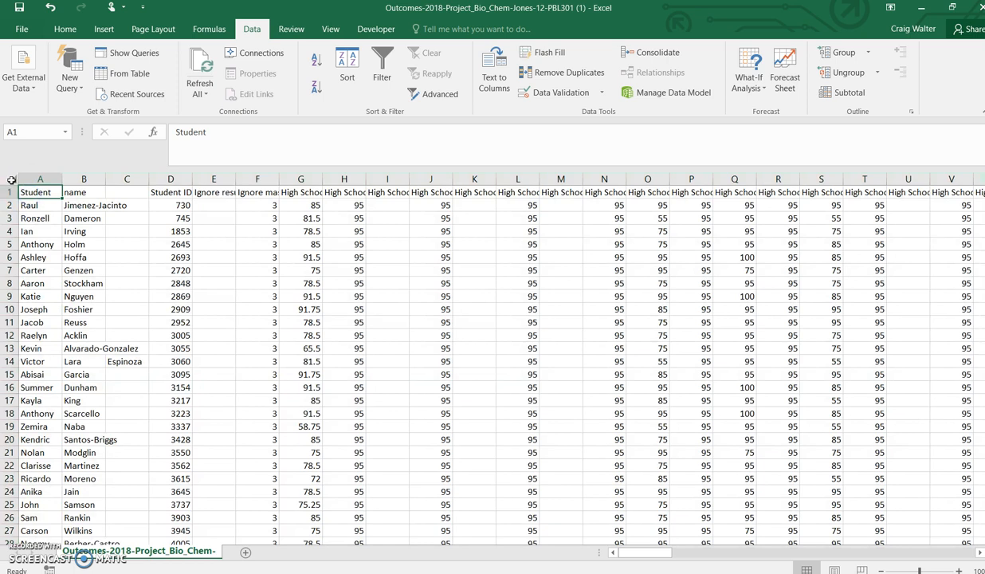
Step: Sort the whole sheet A to Z by the name column, with the first row treated as headers
left_click(11, 180)
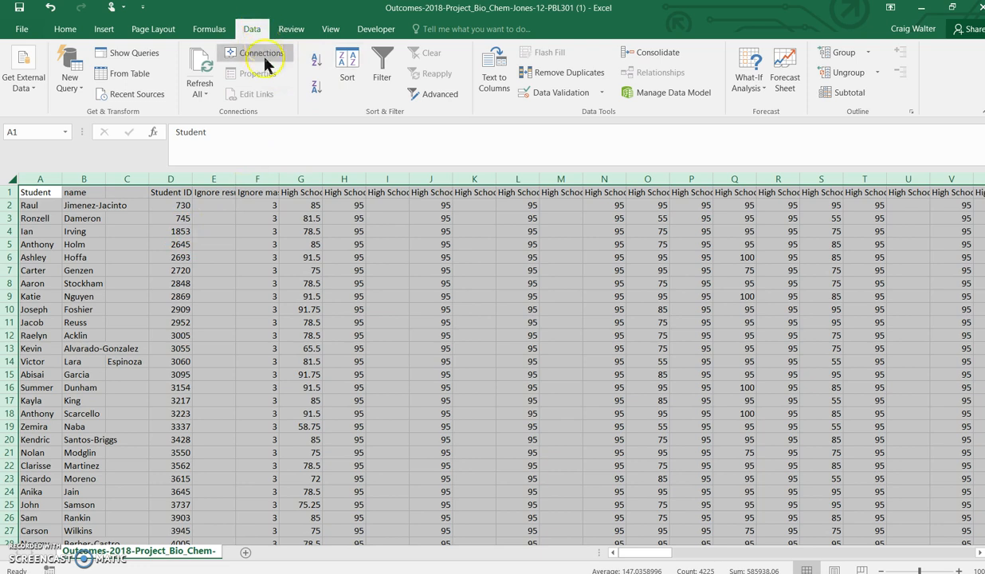
left_click(351, 70)
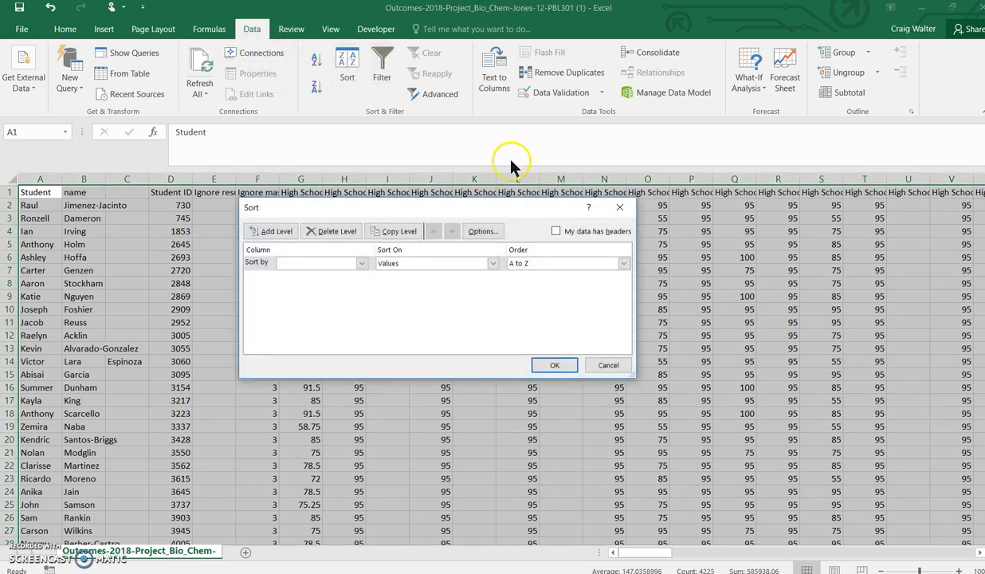
left_click(558, 232)
left_click(556, 232)
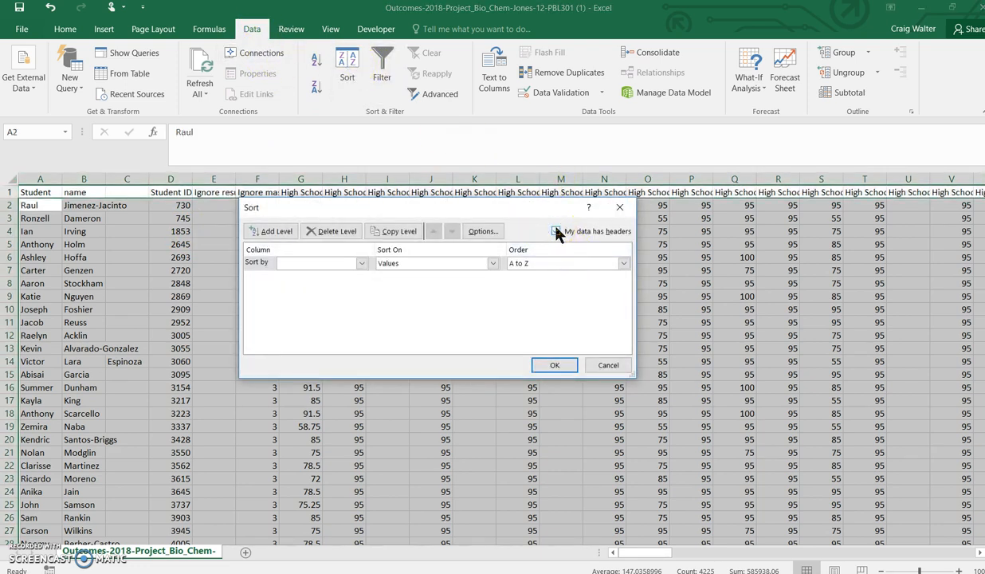
mouse_move(558, 232)
left_mouse_down()
mouse_move(567, 230)
mouse_move(310, 185)
left_mouse_up()
left_click(360, 264)
left_click(349, 293)
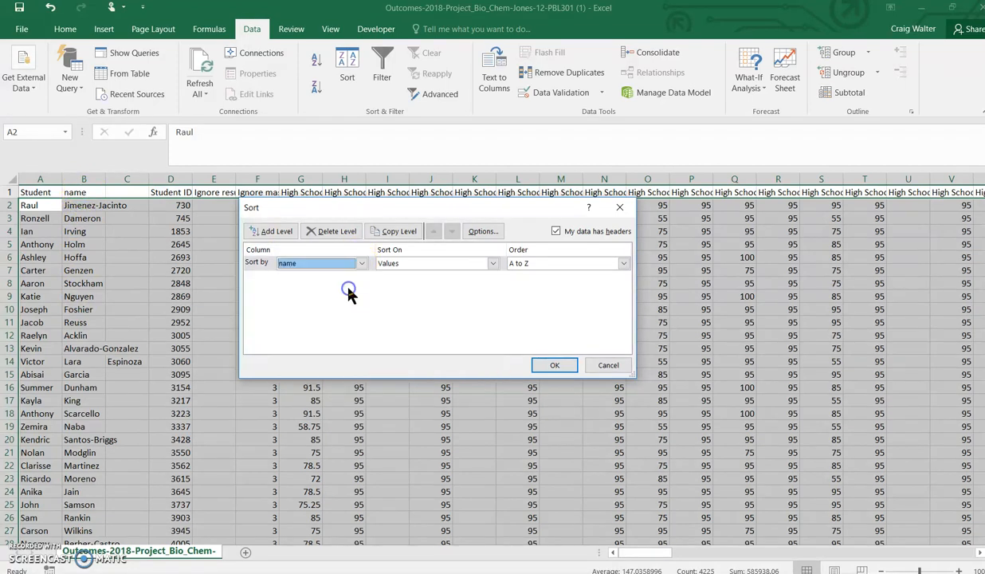
left_click(556, 366)
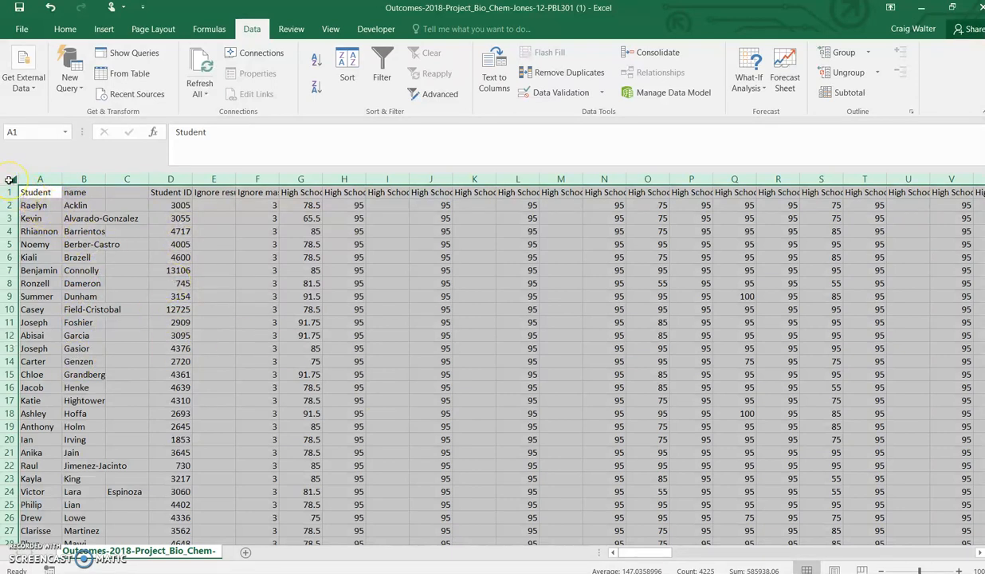
Step: Copy the entire sorted sheet
left_click(67, 28)
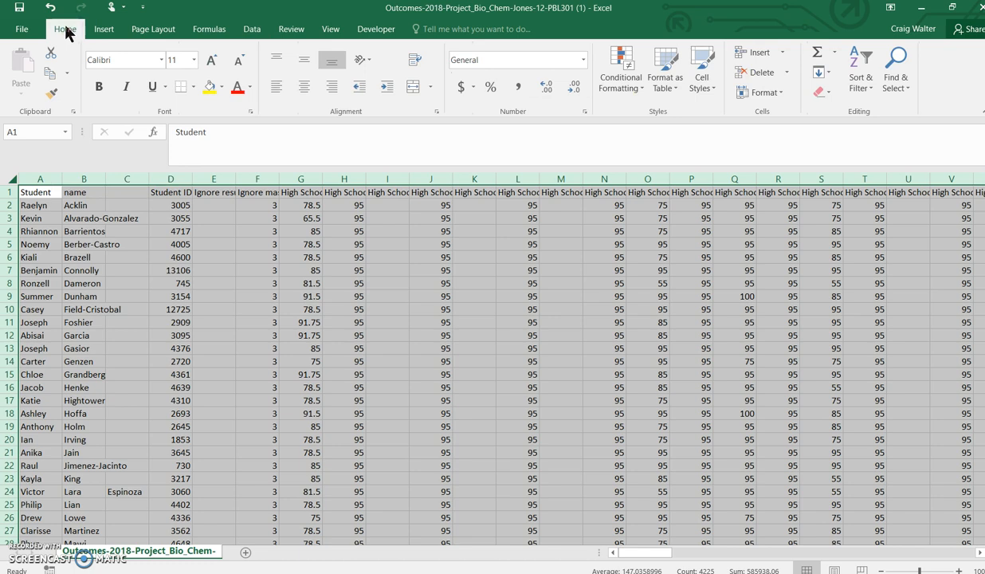
left_click(65, 72)
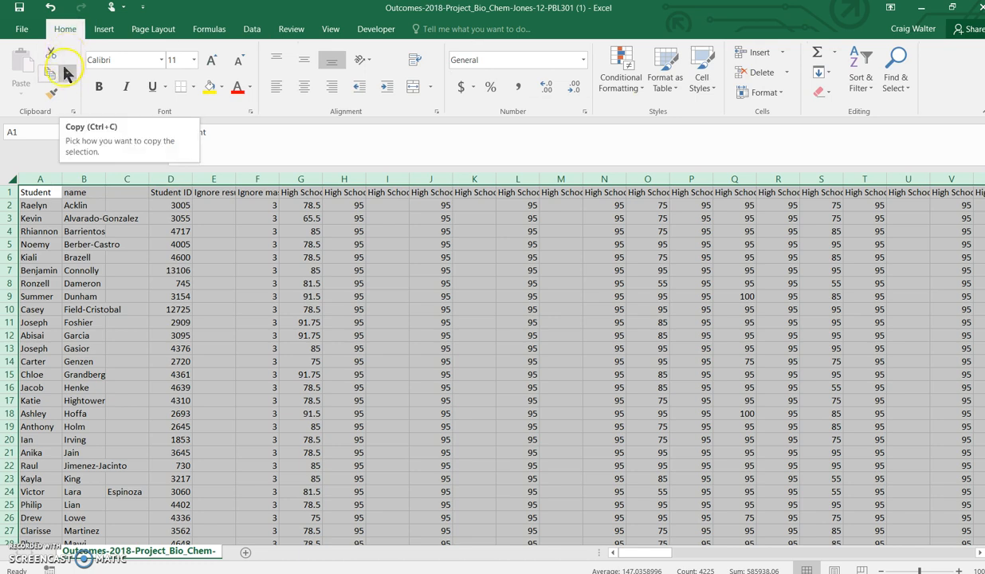
left_click(67, 72)
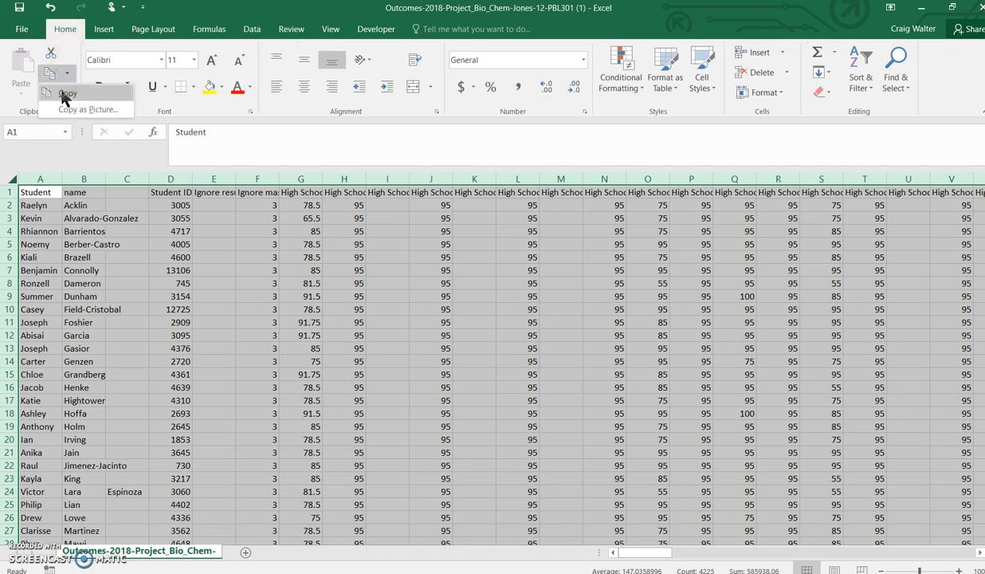
left_click(63, 94)
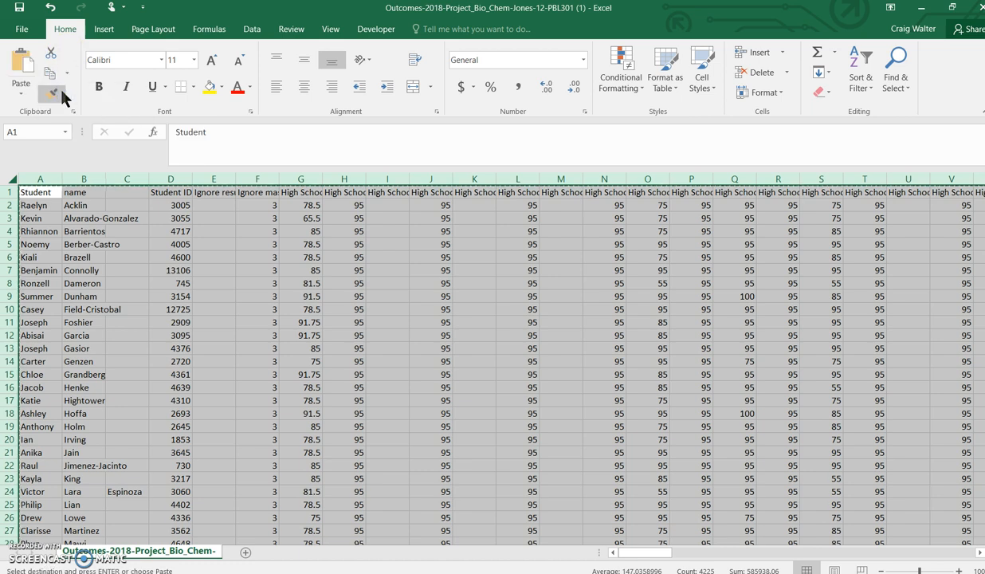
left_click(78, 189)
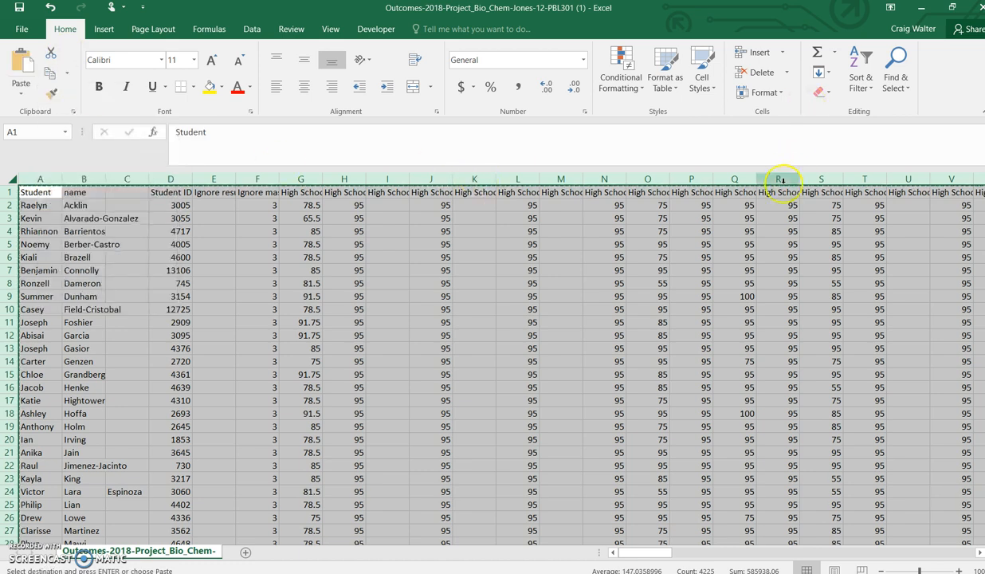
Step: In File Explorer, open the Raw_Formatted_Template workbook from the Desktop's Grades folder
key("super+e")
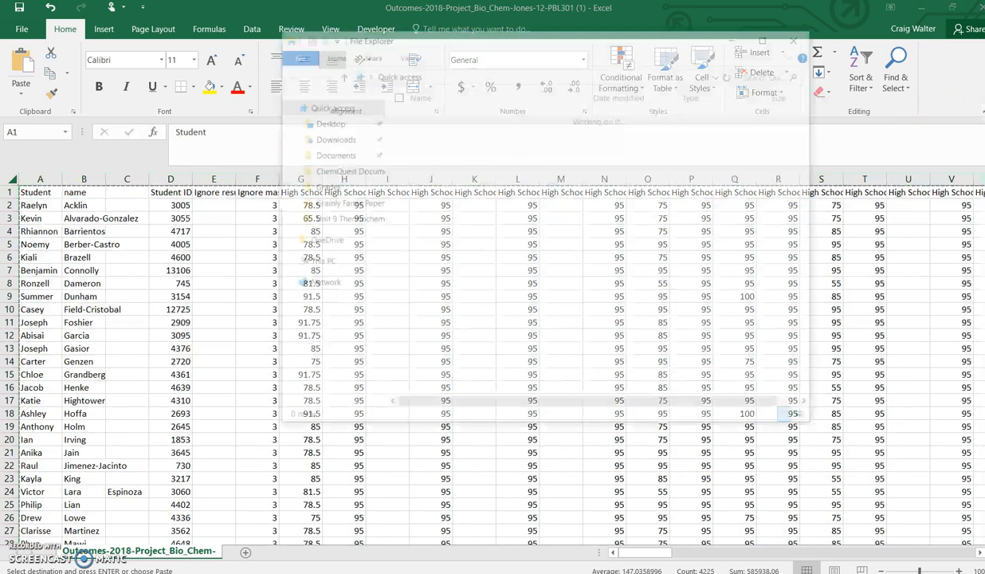
left_click(342, 156)
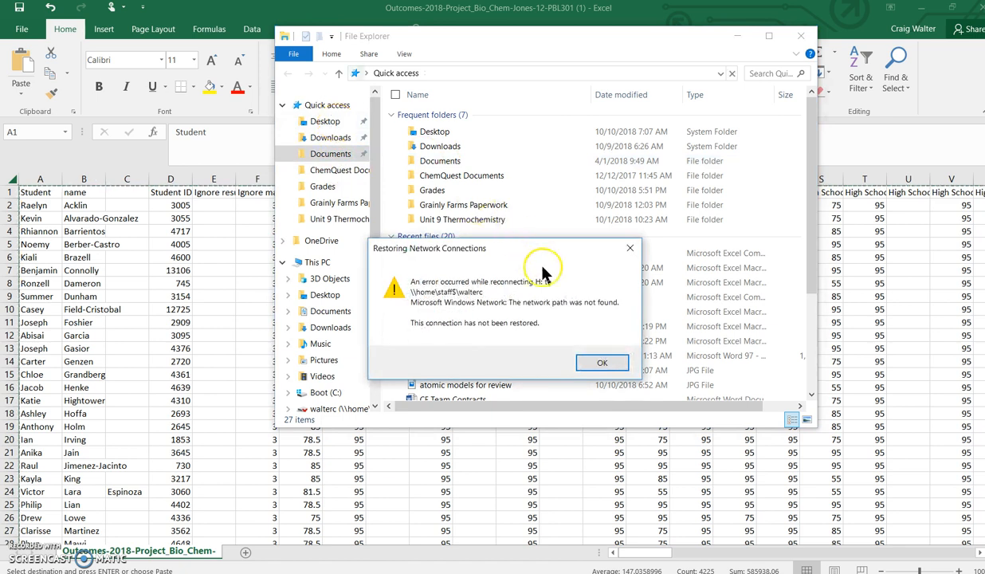
left_click(601, 362)
left_click(333, 122)
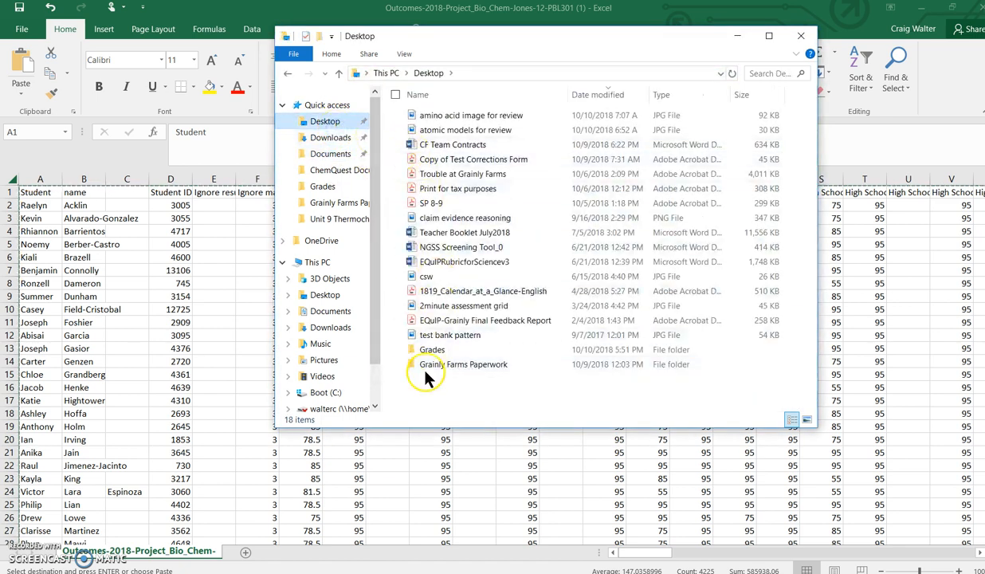
double_click(433, 351)
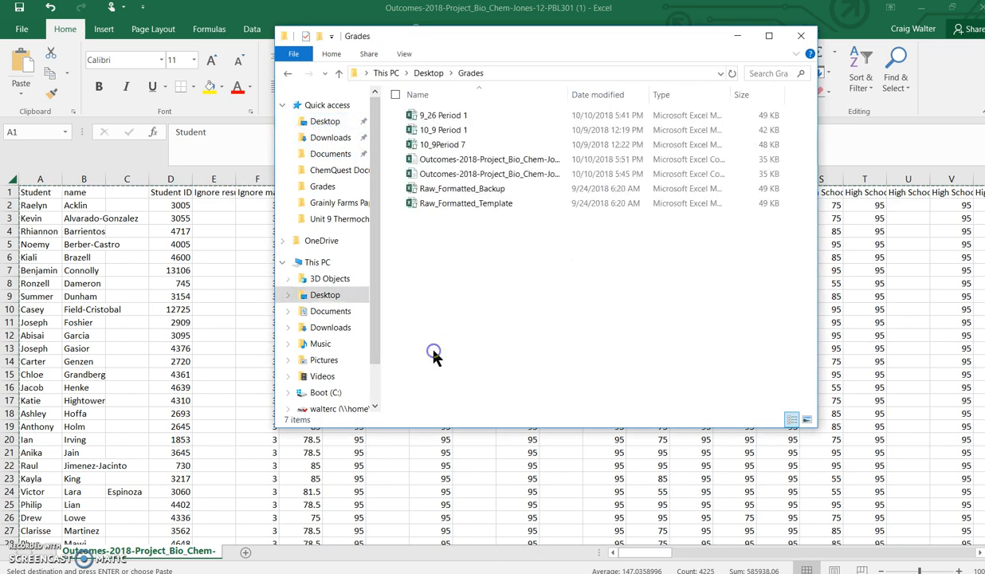
double_click(452, 204)
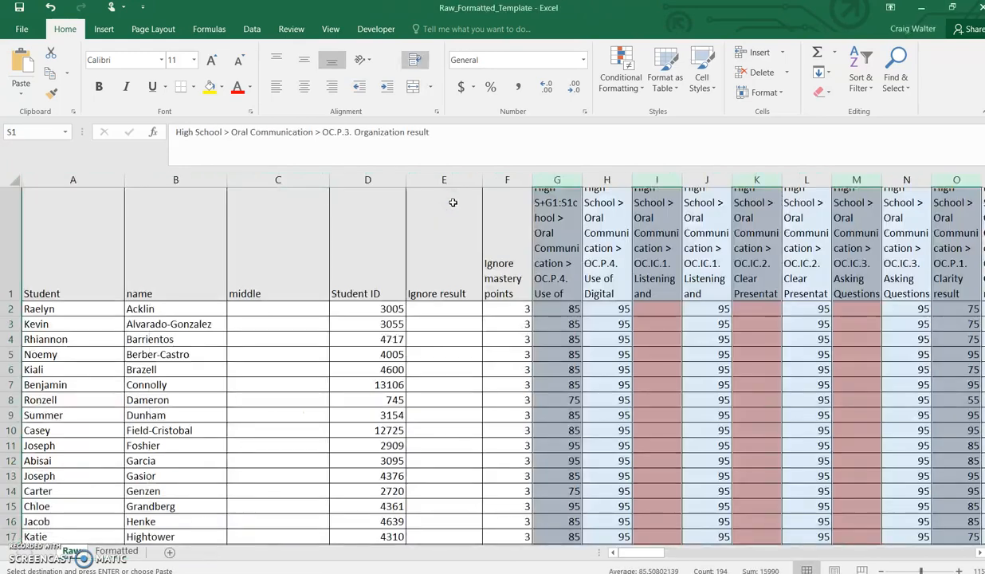
Step: Select all cells on the template's Raw sheet and paste the copied data as values
left_click(184, 285)
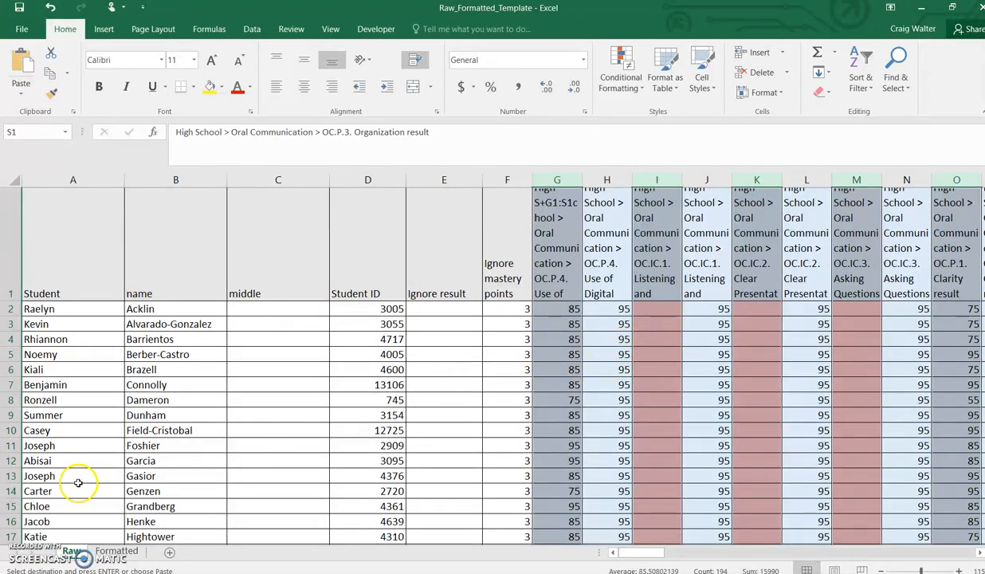
left_click(118, 554)
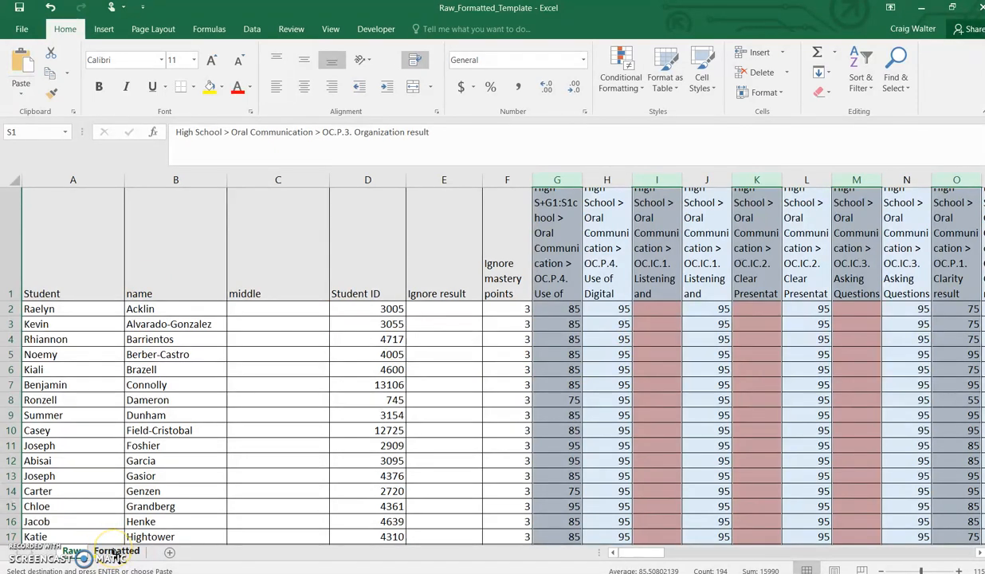
left_click(11, 179)
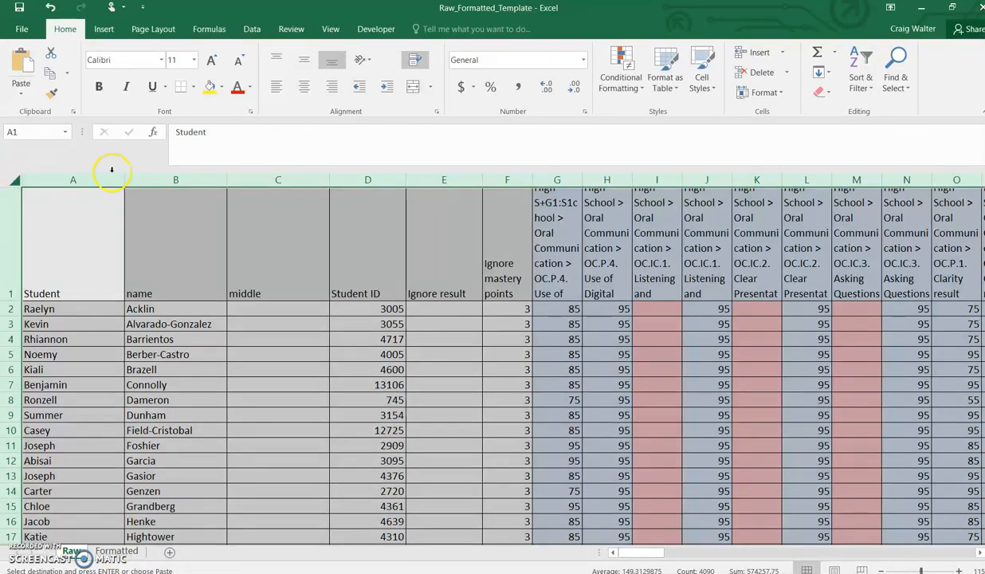
left_click(24, 93)
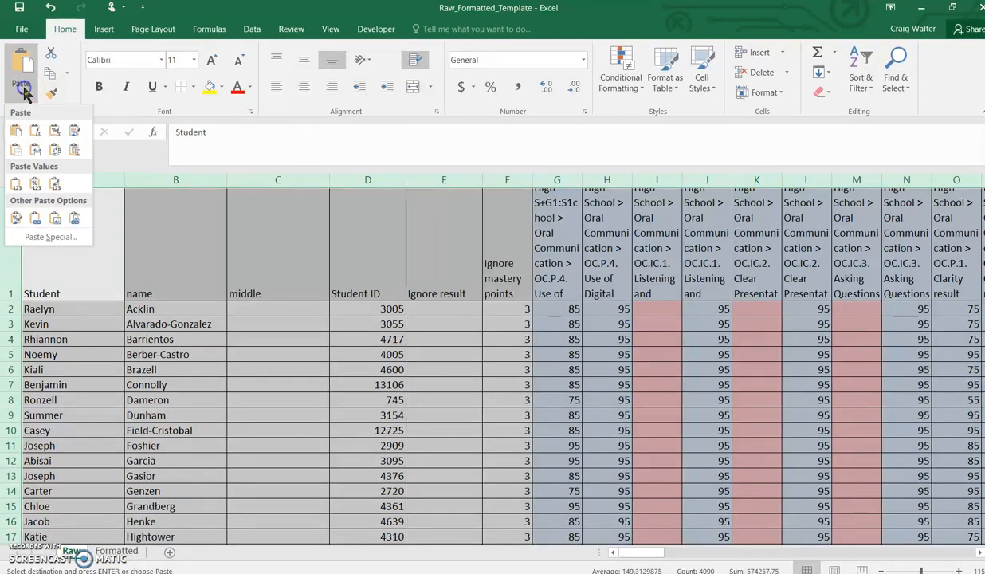
left_click(17, 216)
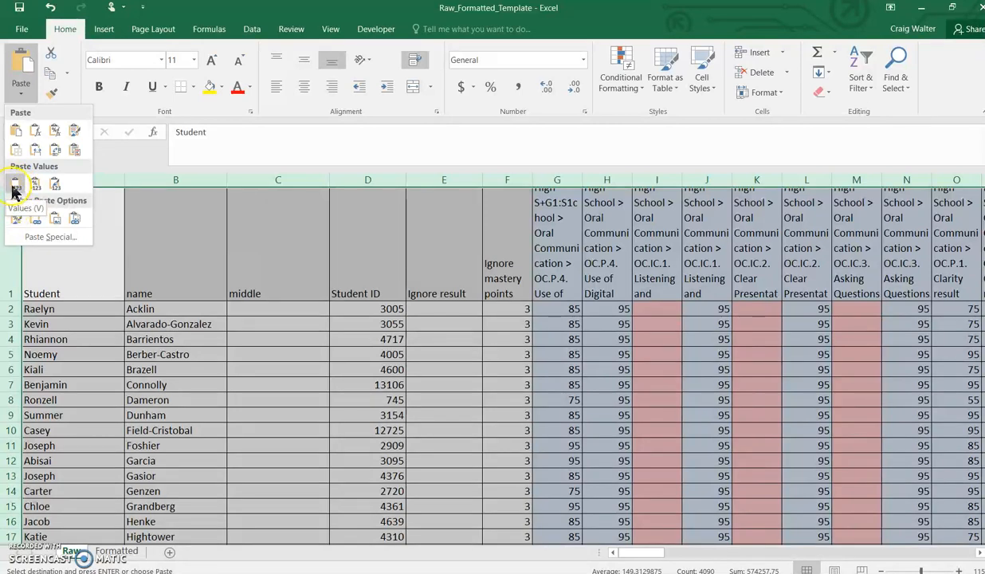
left_click(14, 187)
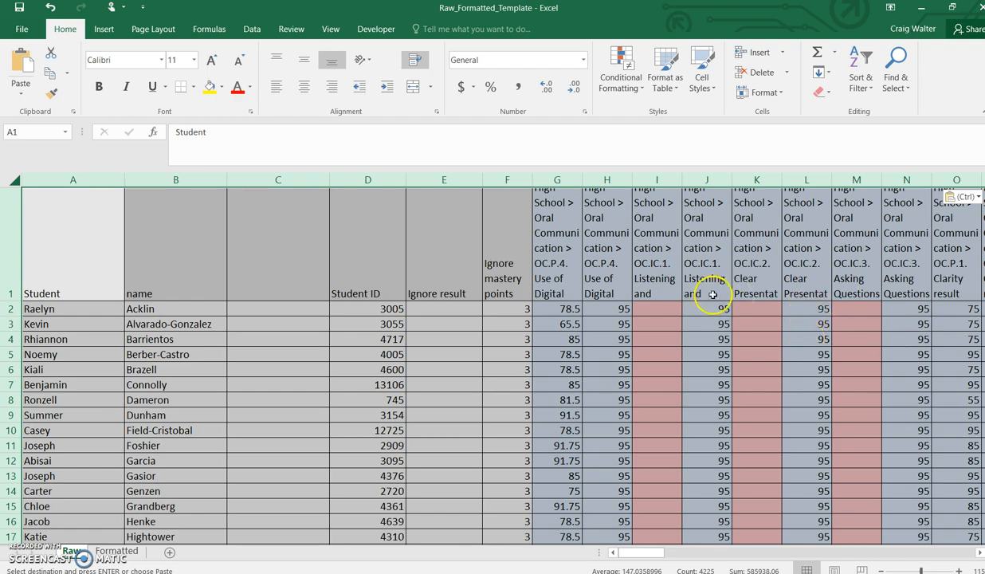
Step: Scroll across the Raw sheet's outcome columns to review the pasted scores
scroll(579, 280, "right", 8)
scroll(581, 280, "right", 5)
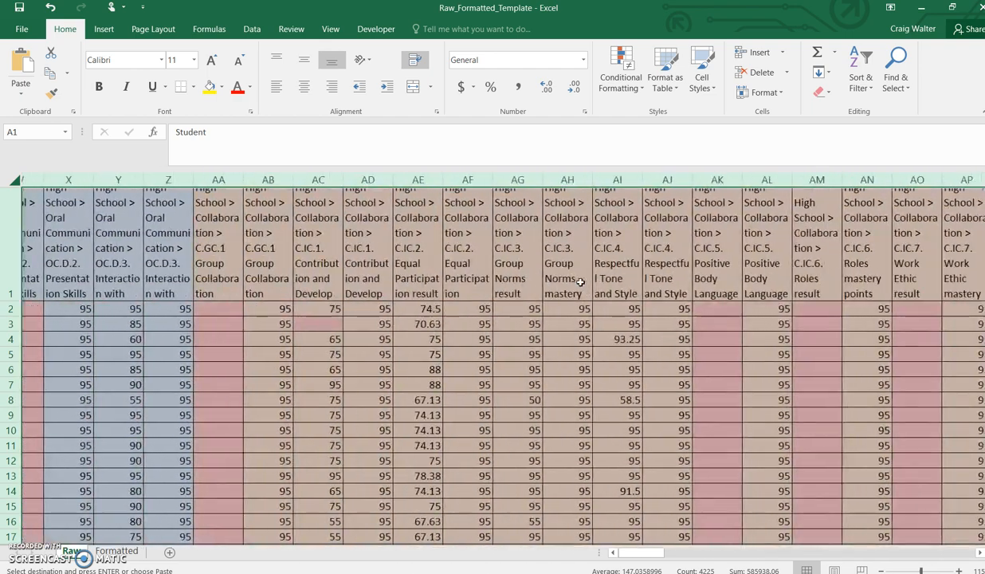
scroll(580, 281, "left", 6)
scroll(581, 281, "left", 1)
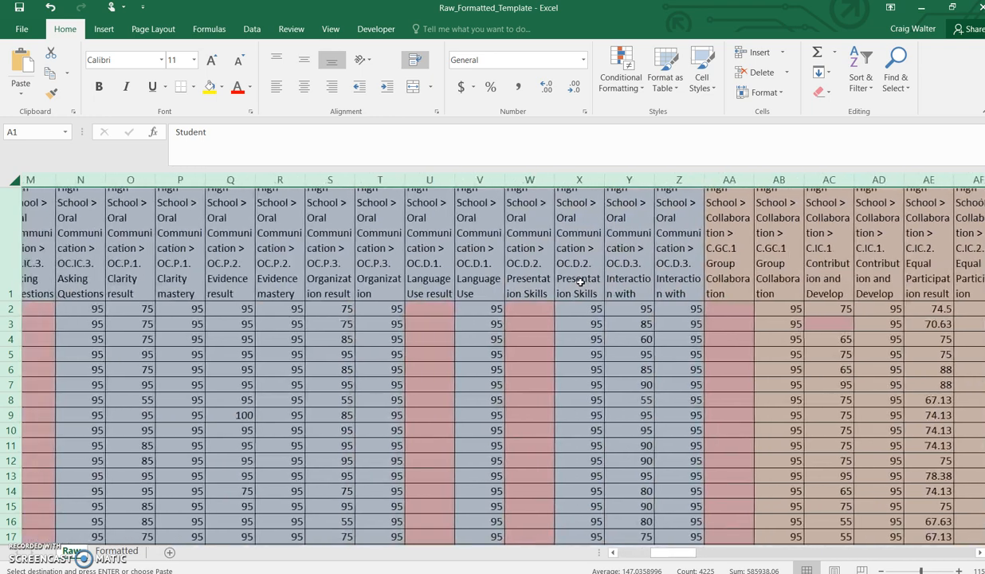
scroll(580, 281, "right", 6)
scroll(581, 281, "left", 5)
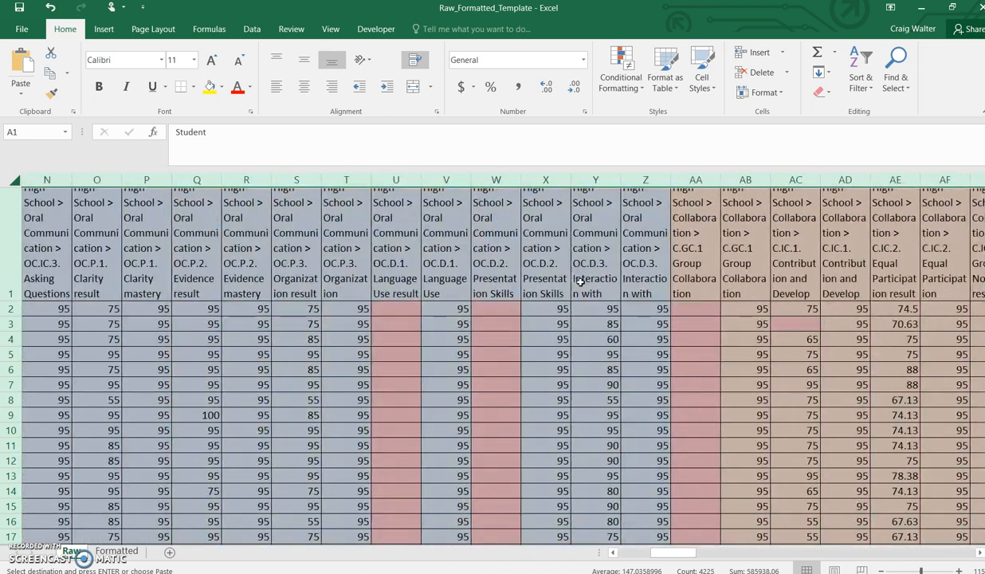
scroll(580, 280, "right", 14)
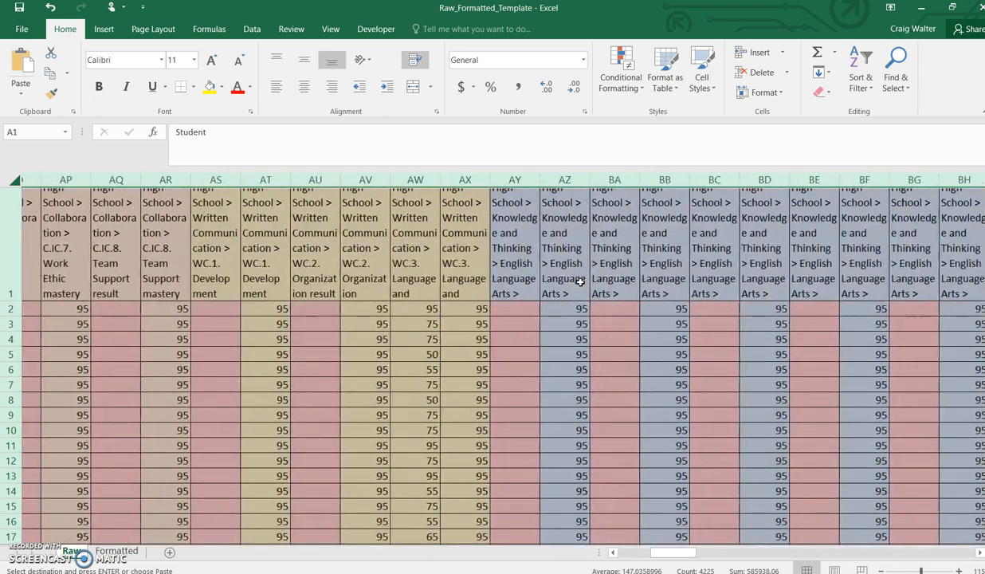
scroll(580, 281, "right", 7)
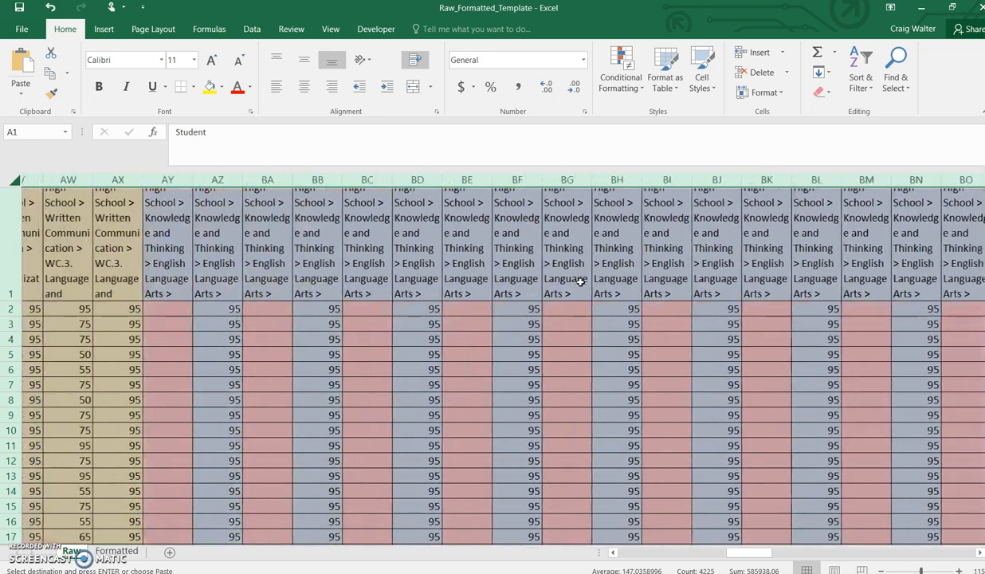
scroll(580, 281, "right", 16)
scroll(580, 280, "right", 18)
scroll(580, 280, "right", 9)
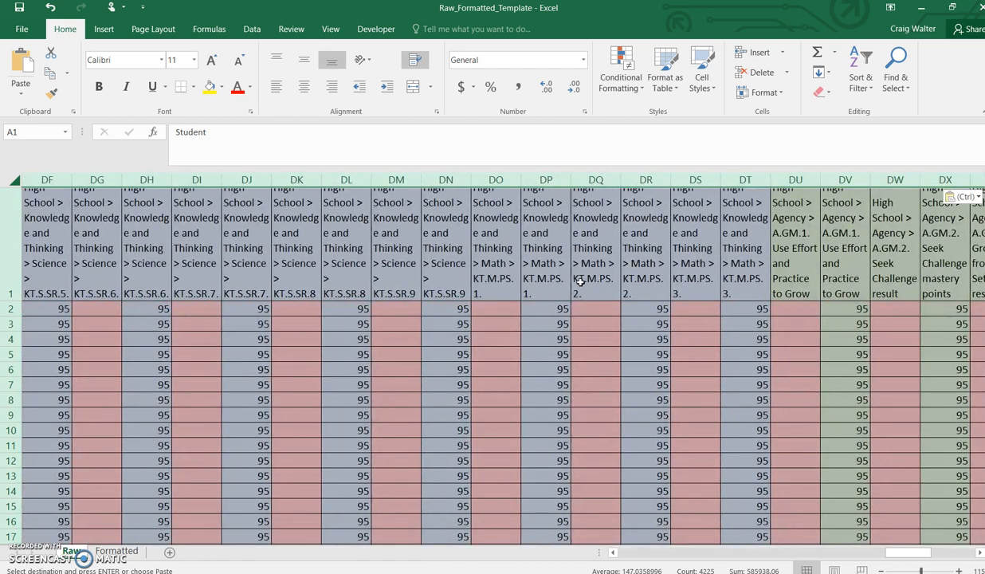
scroll(580, 281, "left", 20)
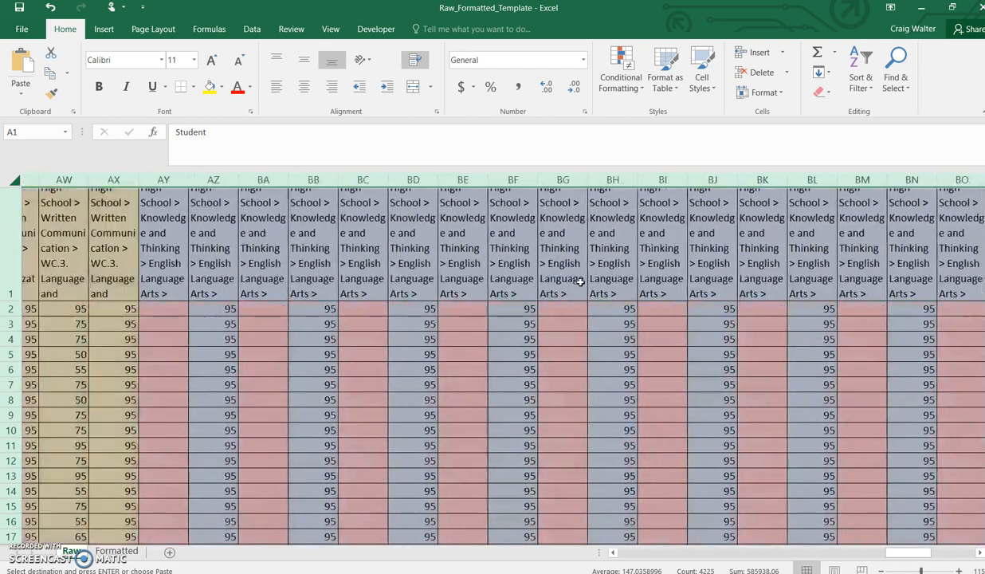
scroll(581, 281, "left", 10)
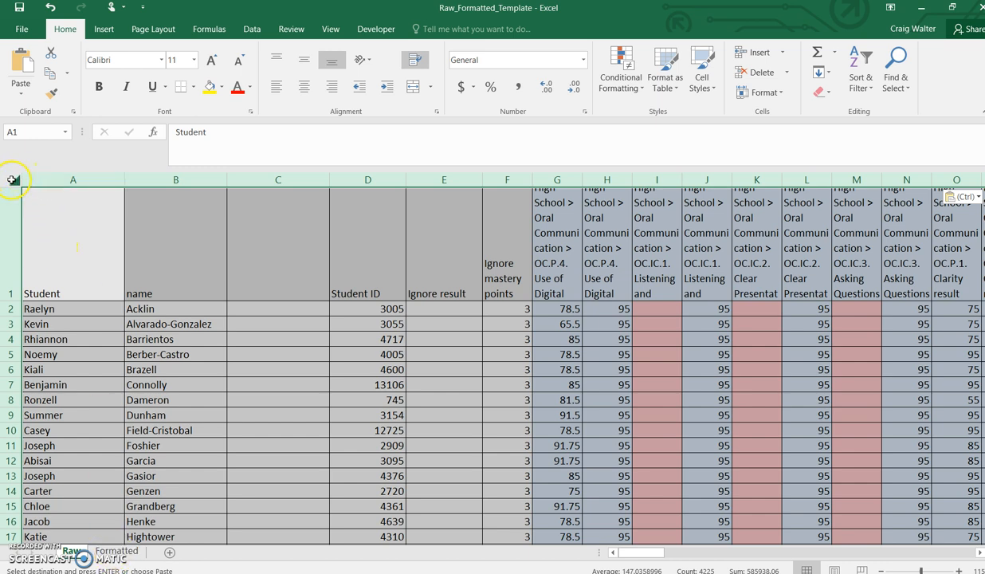
Step: Switch to the Formatted sheet and review the students' averaged category scores
left_click(117, 551)
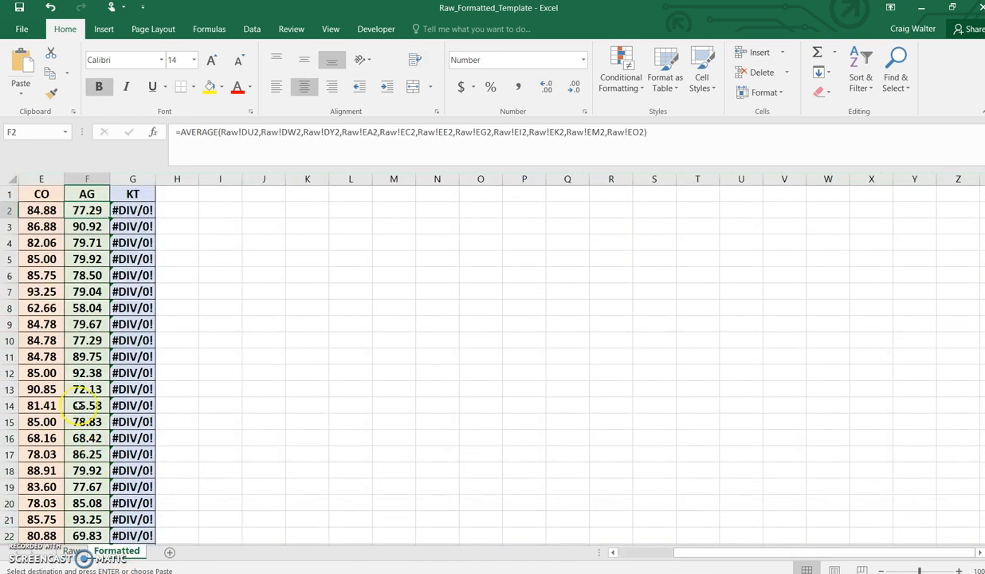
scroll(82, 405, "left", 4)
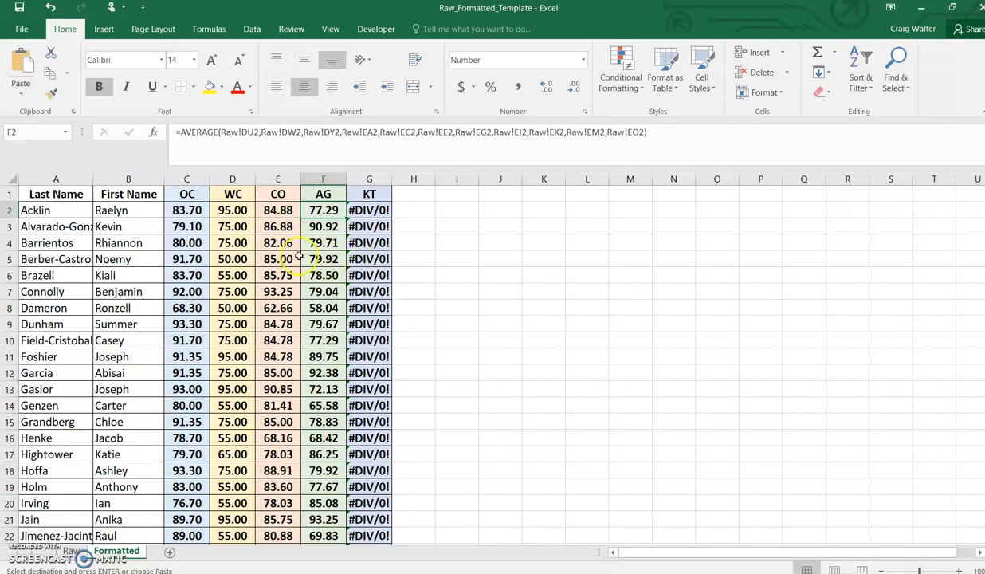
scroll(297, 255, "down", 6)
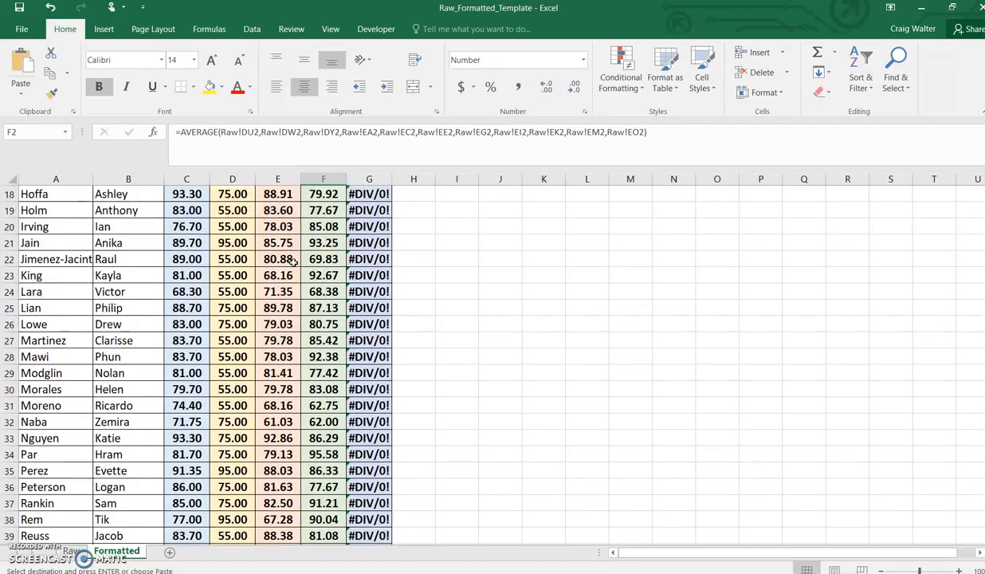
scroll(295, 261, "down", 3)
scroll(295, 261, "up", 8)
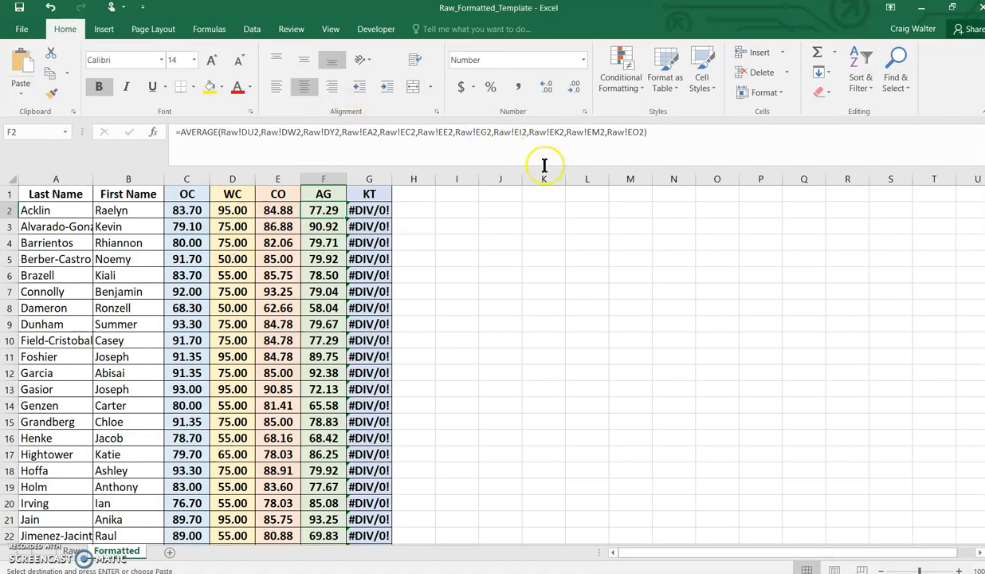
Step: Switch to Infinite Campus in the browser and open the Grade Book for the 7) SCI209-7000 Biology (FB) section, collapsing the posted grade columns
key("alt+Tab")
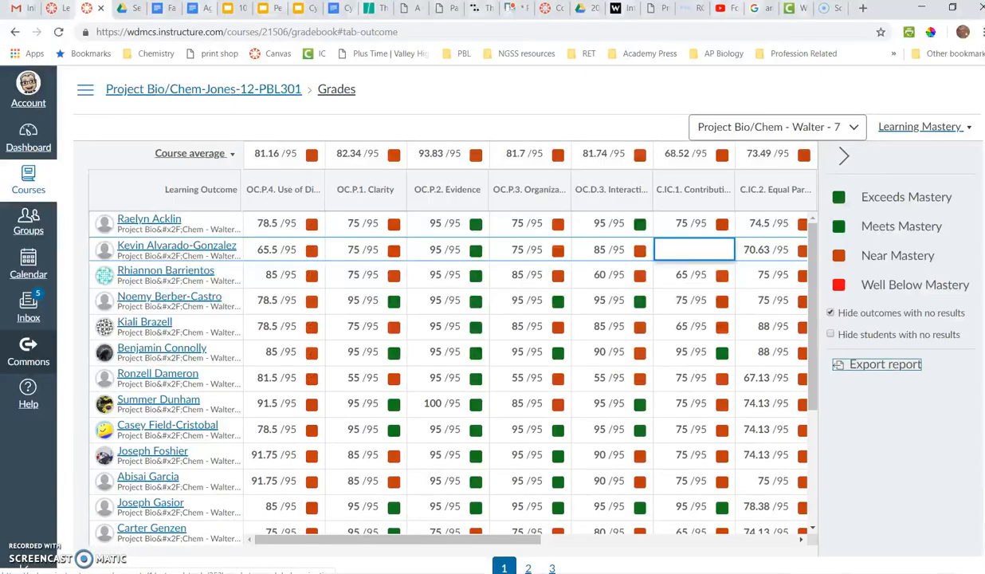
left_click(785, 9)
left_click(391, 275)
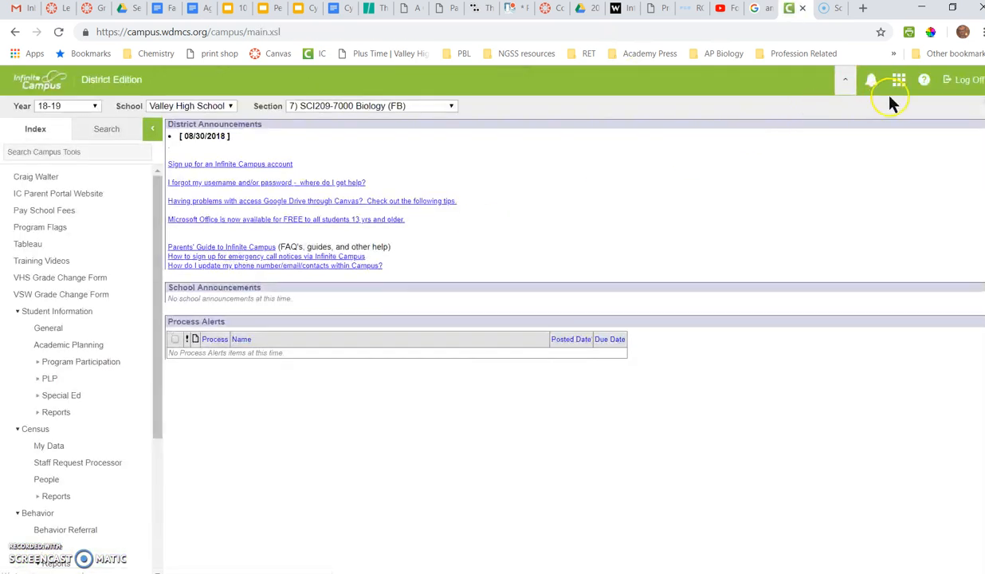
left_click(877, 110)
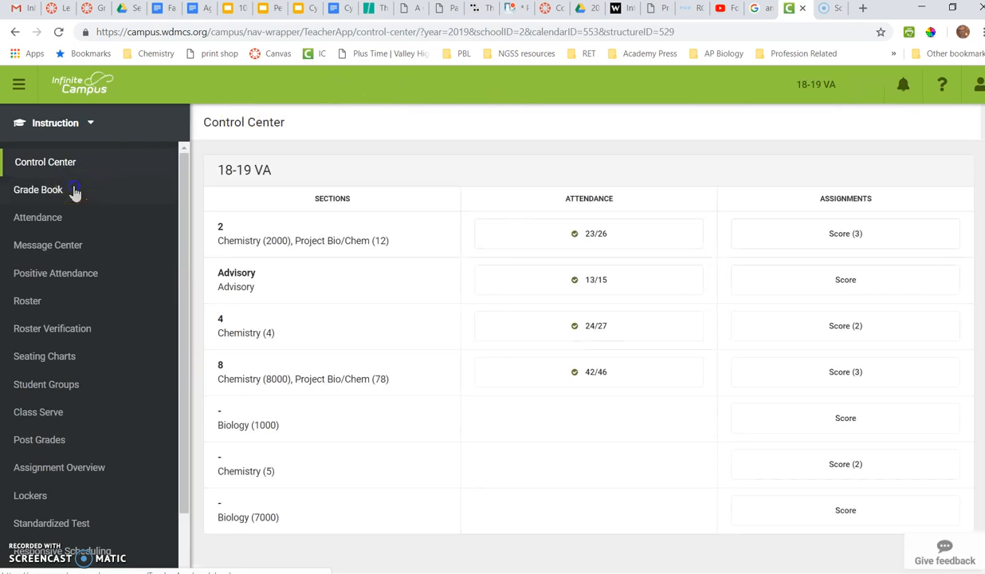
left_click(74, 192)
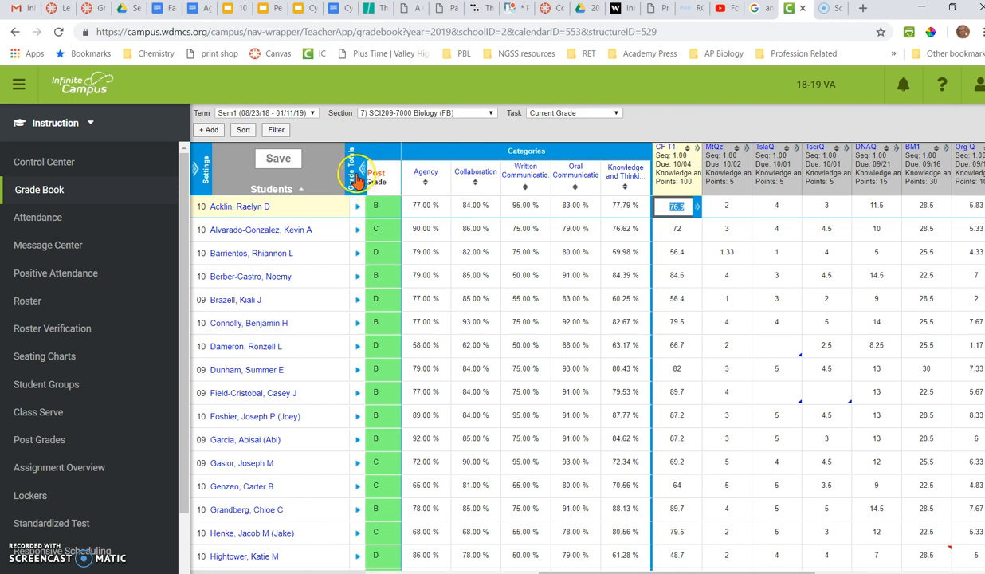
left_click(357, 177)
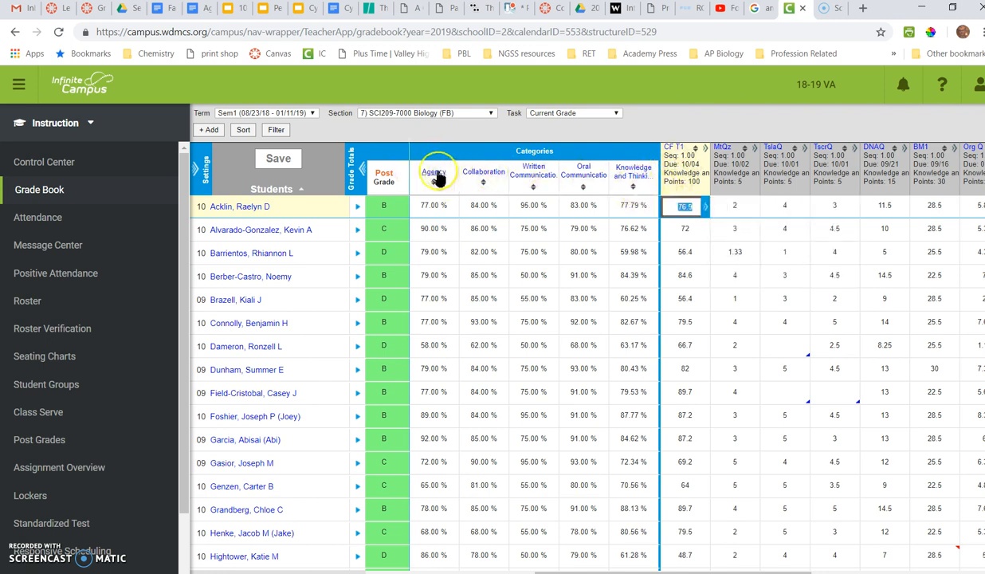
Step: Scroll across the gradebook and inspect the composite category columns and students' category percentages
scroll(733, 288, "right", 5)
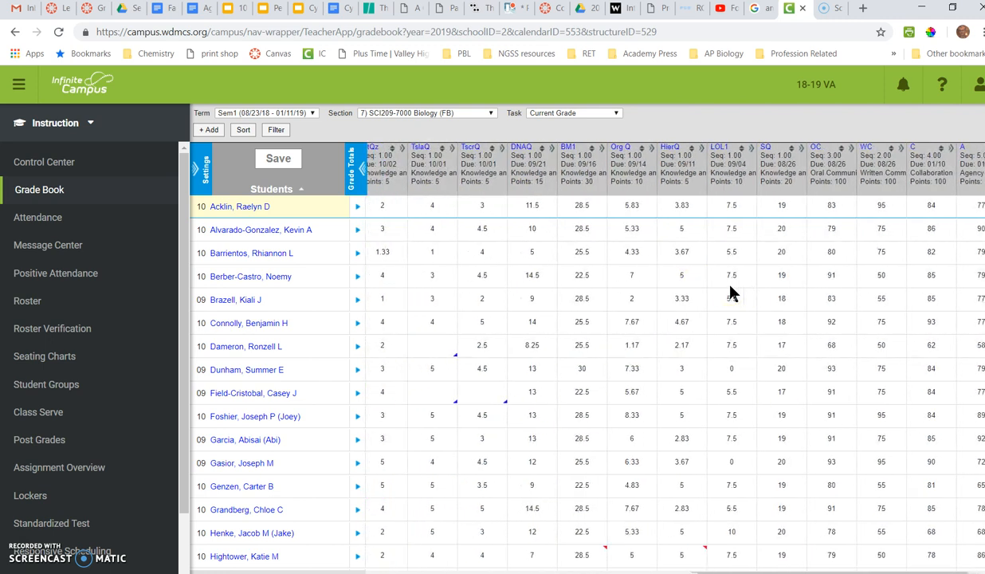
scroll(730, 286, "left", 2)
scroll(730, 286, "right", 2)
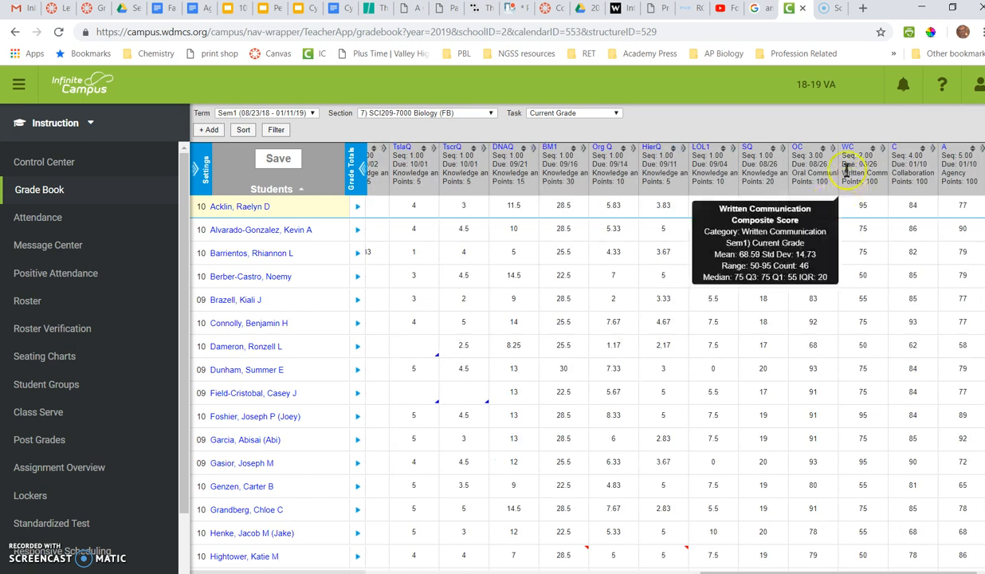
mouse_move(811, 157)
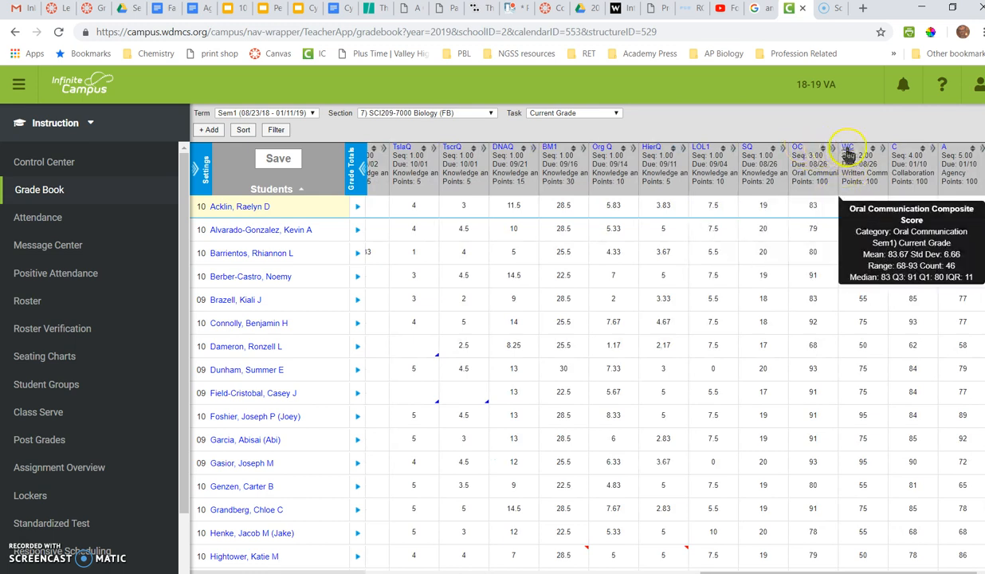
mouse_move(906, 155)
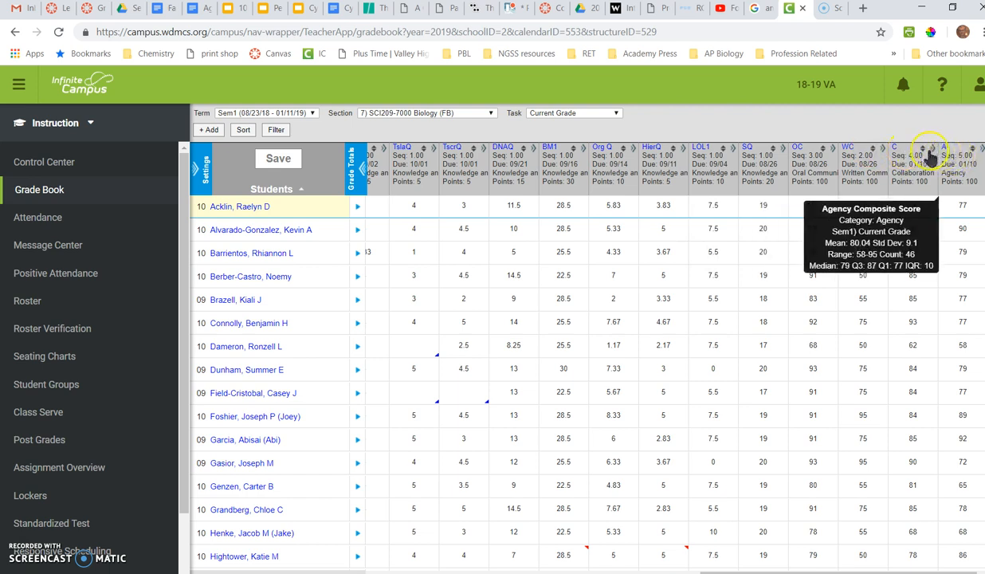
mouse_move(871, 155)
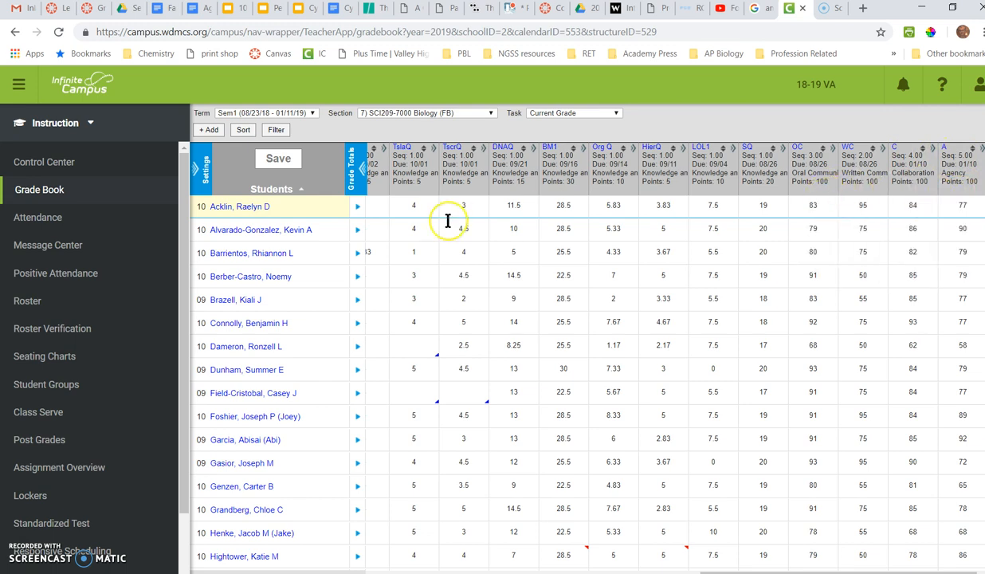
scroll(448, 220, "left", 5)
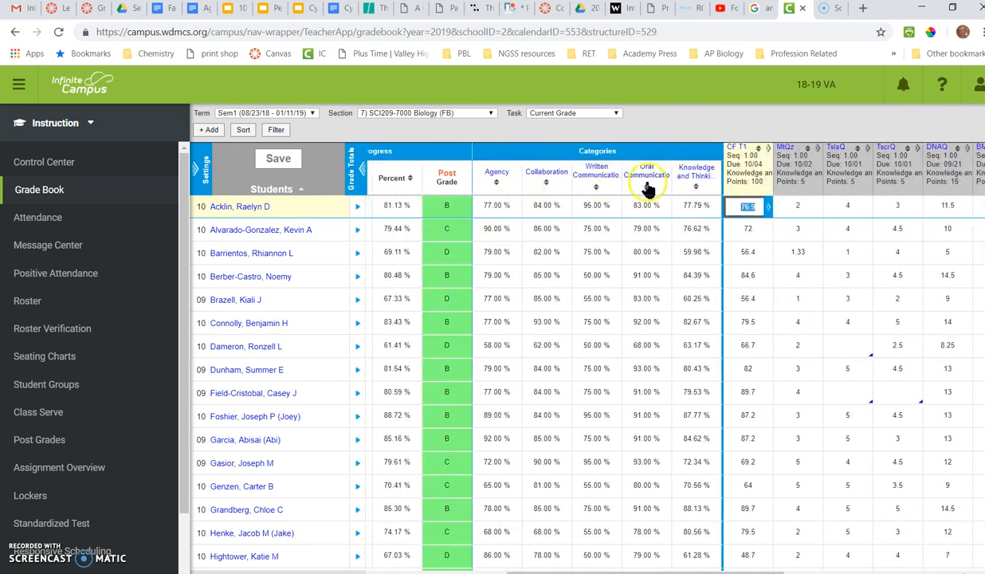
mouse_move(697, 212)
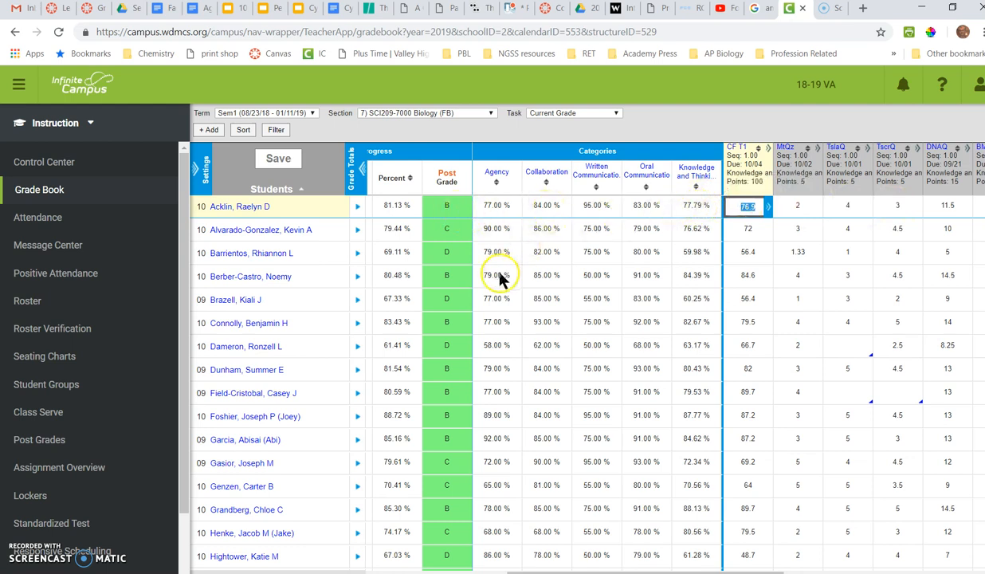
mouse_move(499, 279)
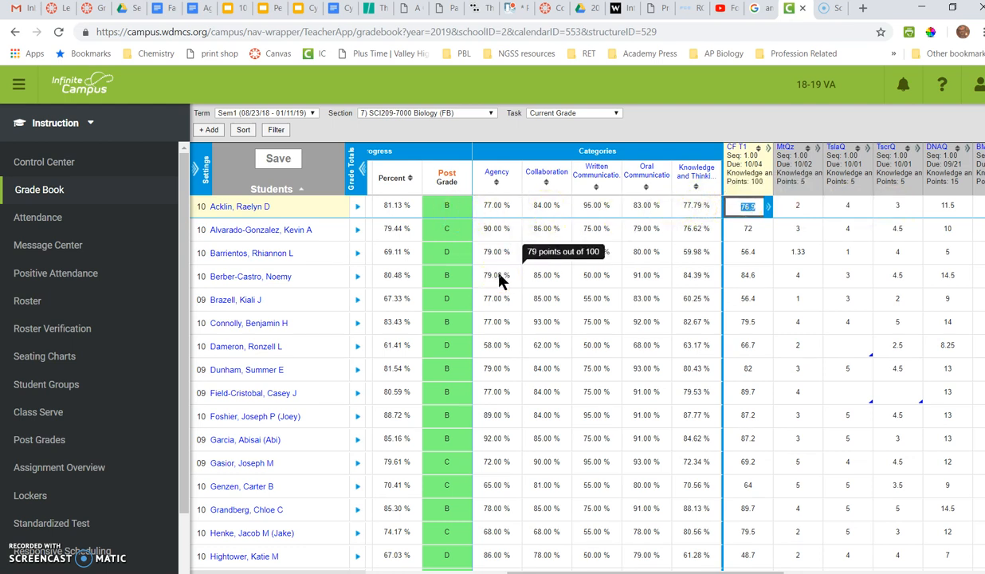